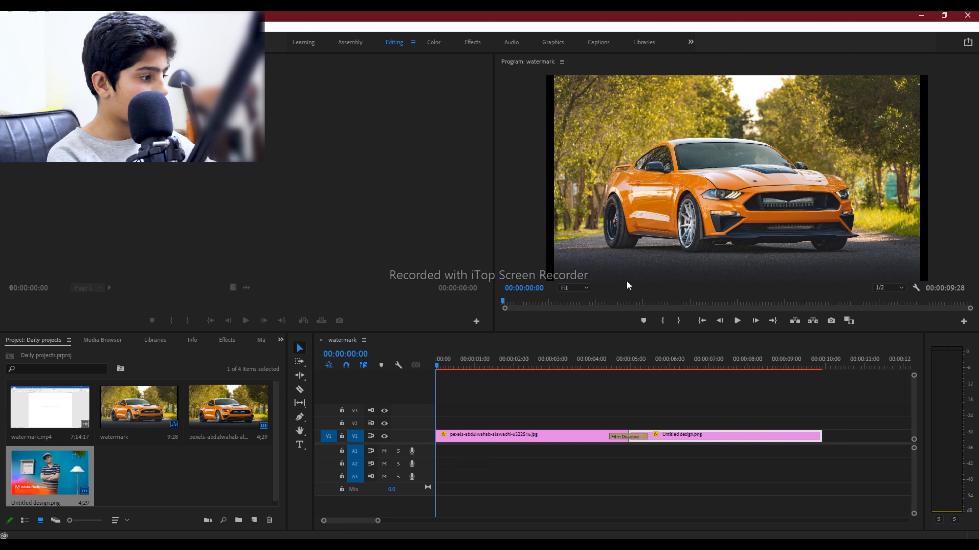
- Clear the Film Dissolve transition between the car photo clip and the Untitled design.png clip
{"action": "left_click", "coordinate": [624, 364]}
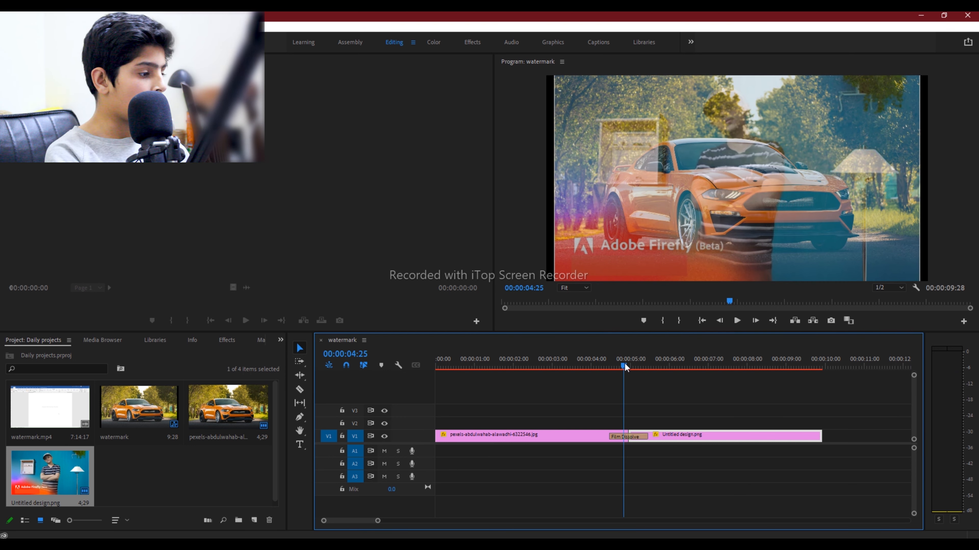
{"action": "left_click_drag", "start_coordinate": [624, 364], "coordinate": [593, 366]}
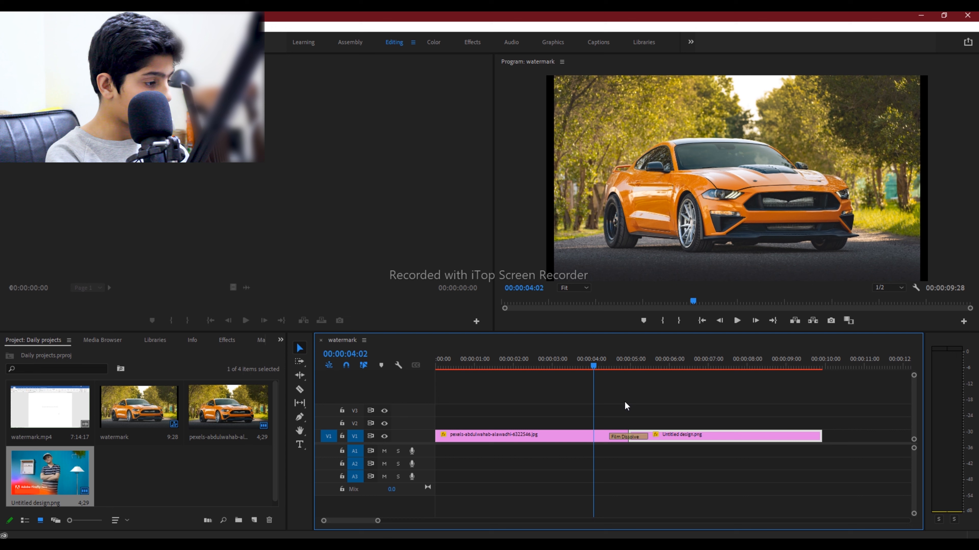
{"action": "right_click", "coordinate": [632, 440]}
{"action": "left_click", "coordinate": [672, 458]}
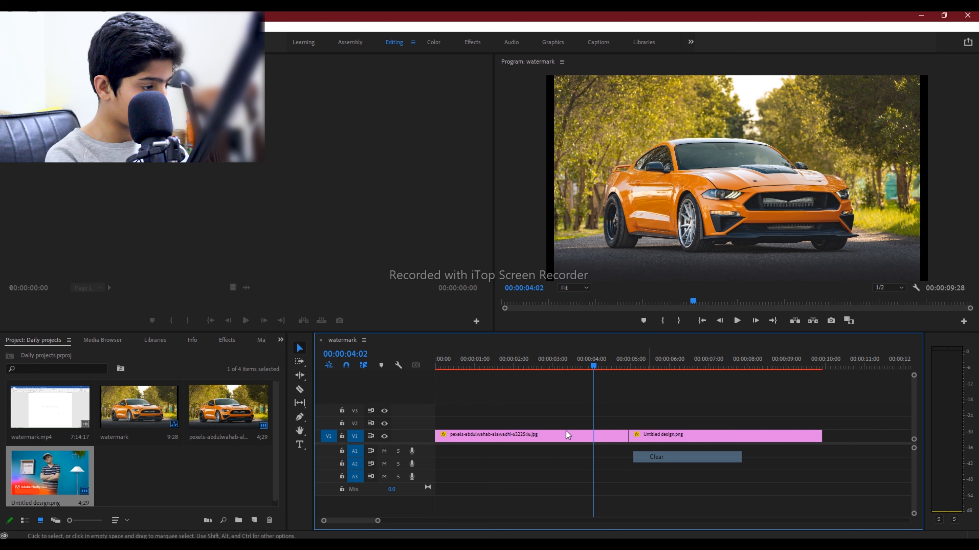
- Play the sequence across the plain cut between the two clips, and return the playhead to the sequence start
{"action": "left_click", "coordinate": [616, 363]}
{"action": "key", "text": "space"}
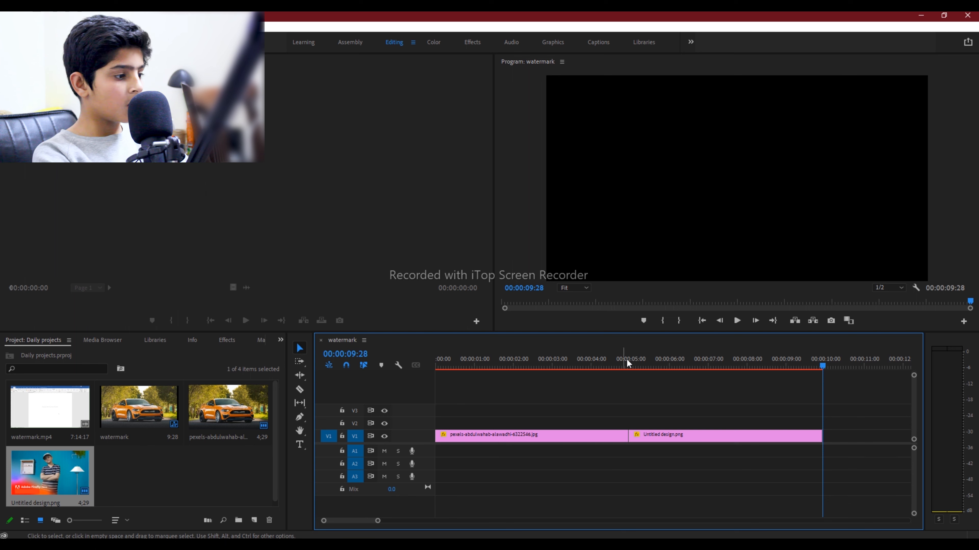
{"action": "left_click", "coordinate": [605, 366]}
{"action": "key", "text": "Home"}
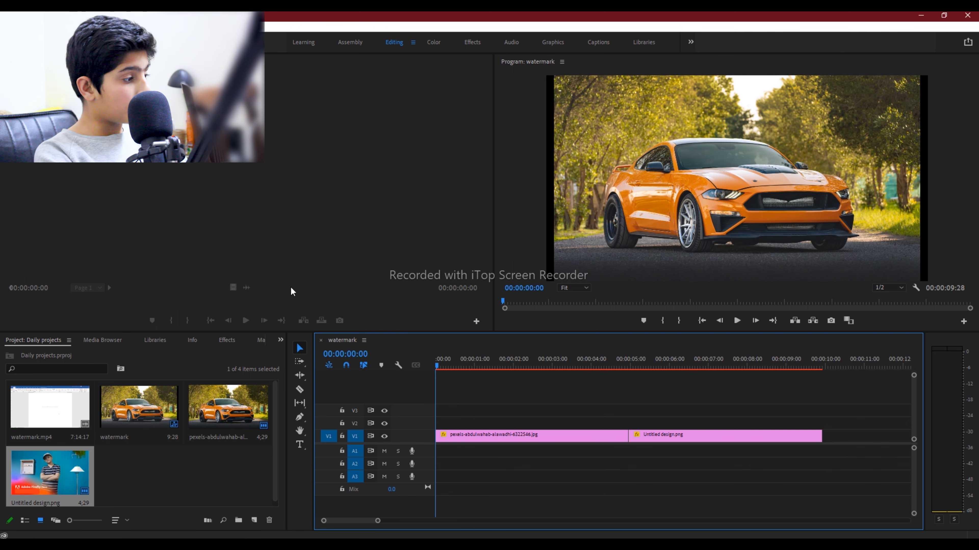
- Apply the Cube Spin video transition to the cut between the two clips on V1
{"action": "left_click", "coordinate": [227, 340]}
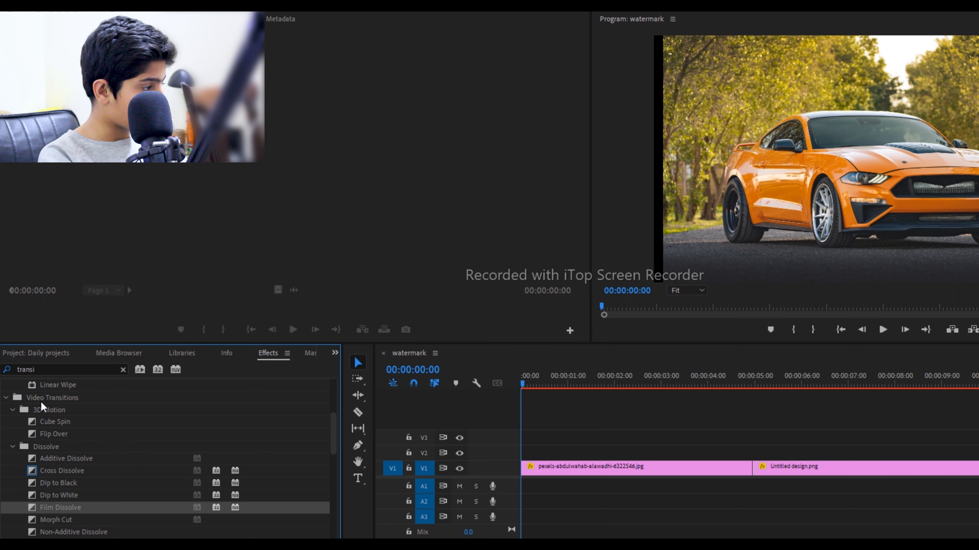
{"action": "left_click", "coordinate": [46, 422]}
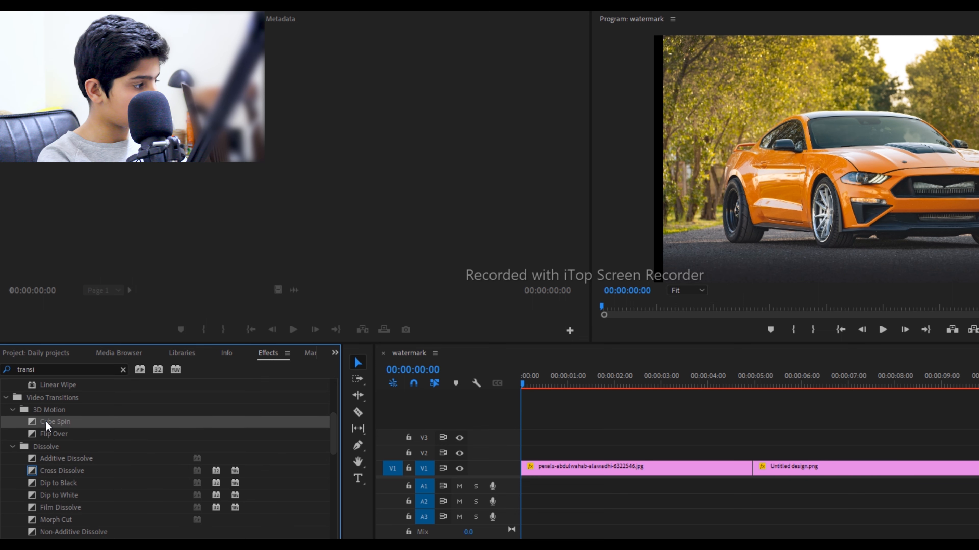
{"action": "left_click_drag", "start_coordinate": [46, 424], "coordinate": [756, 487]}
{"action": "left_click_drag", "start_coordinate": [621, 474], "coordinate": [629, 438]}
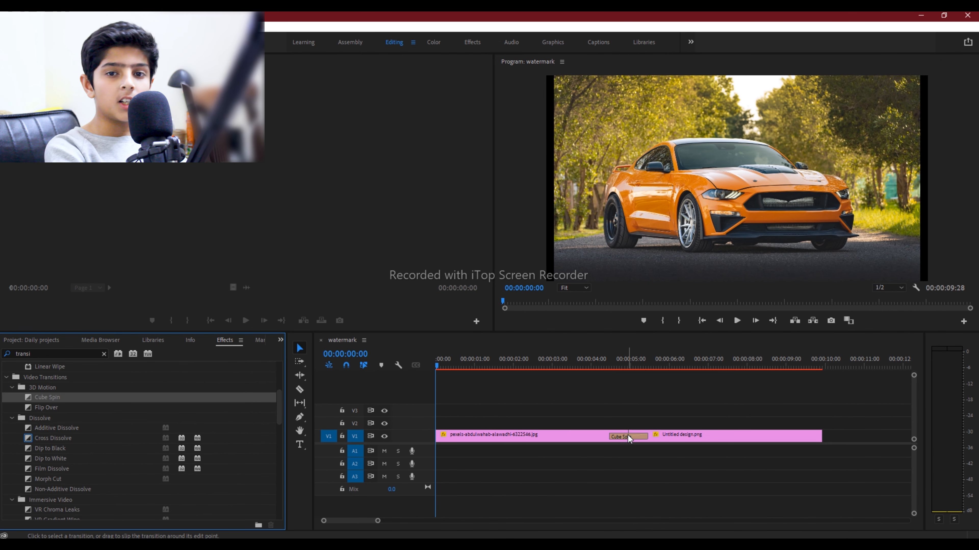
- Preview the Cube Spin transition by playing and scrubbing the sequence around the cut
{"action": "left_click", "coordinate": [601, 360]}
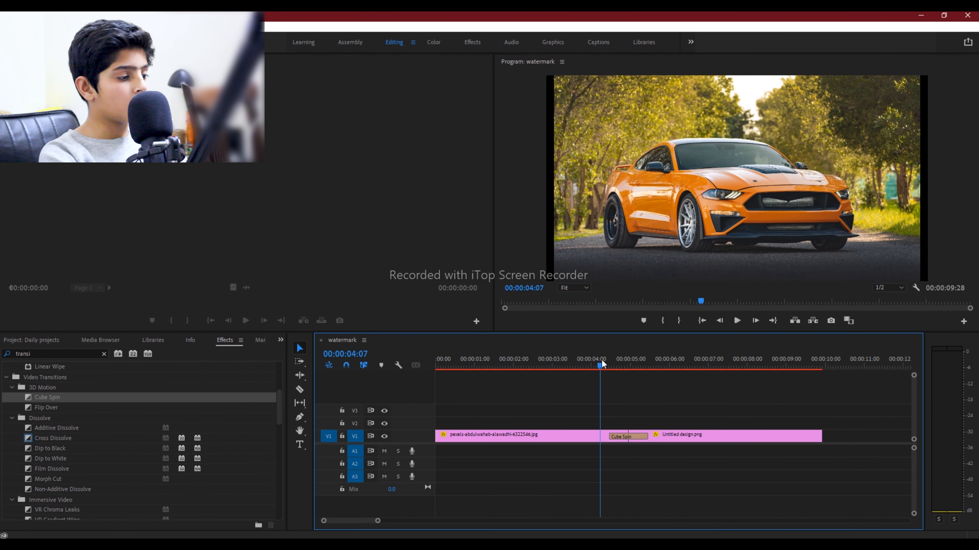
{"action": "left_click", "coordinate": [570, 360]}
{"action": "key", "text": "space"}
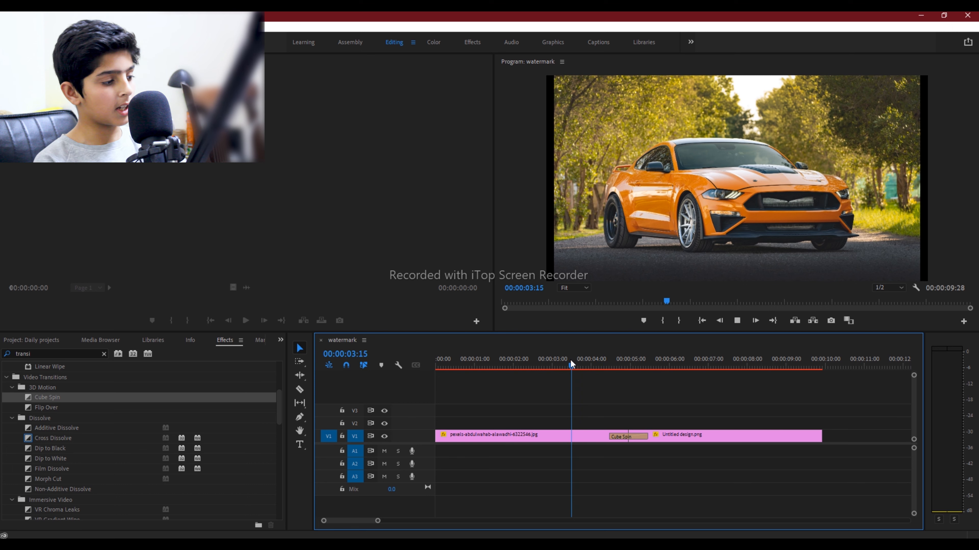
{"action": "key", "text": "space"}
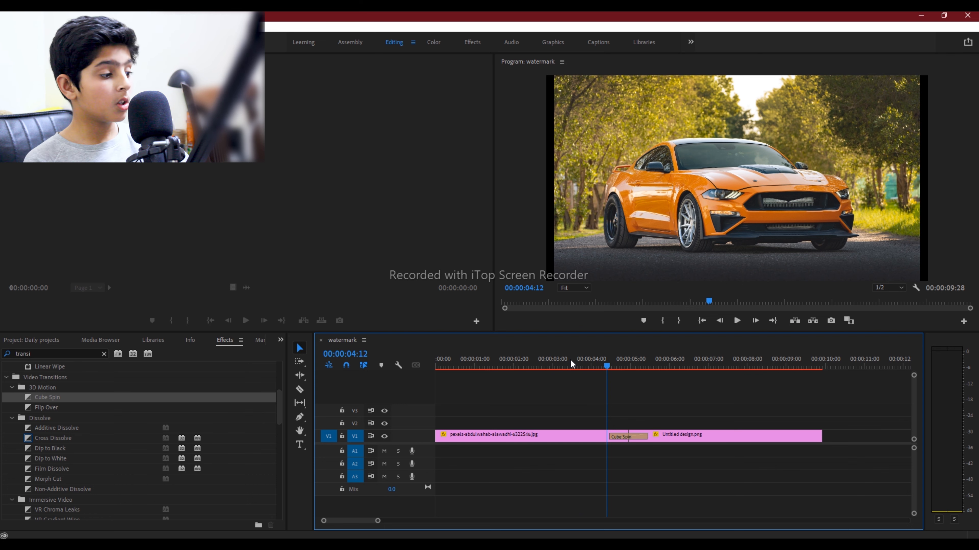
{"action": "key", "text": "space"}
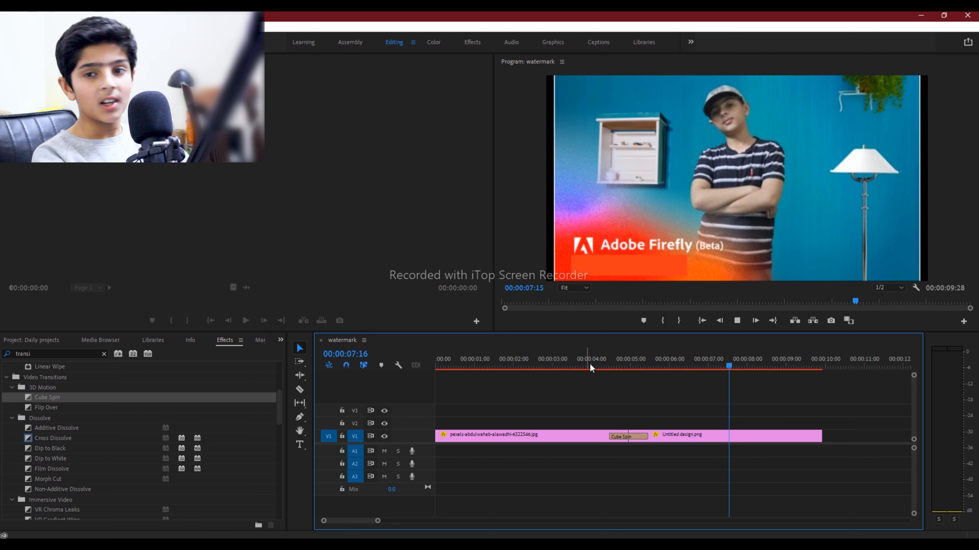
{"action": "left_click", "coordinate": [622, 362]}
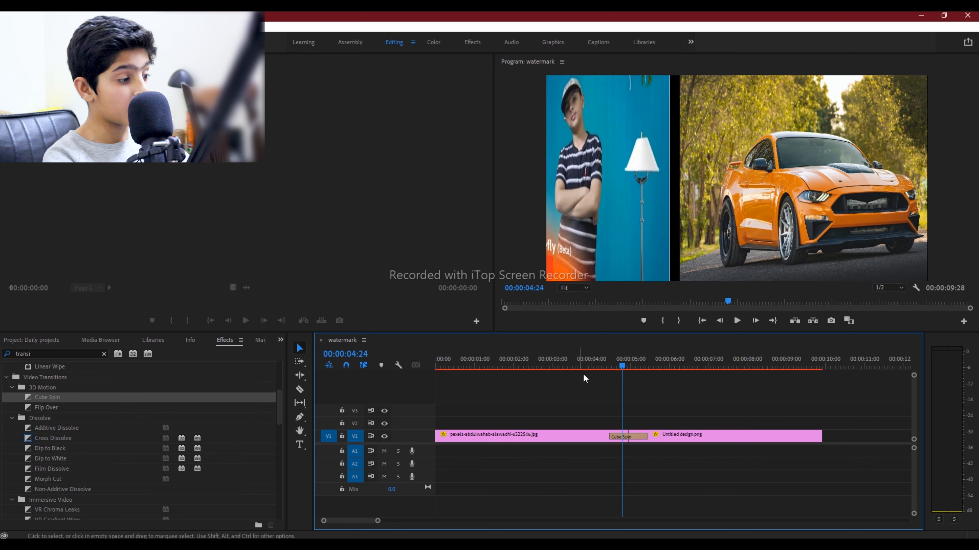
{"action": "left_click_drag", "start_coordinate": [632, 364], "coordinate": [609, 369]}
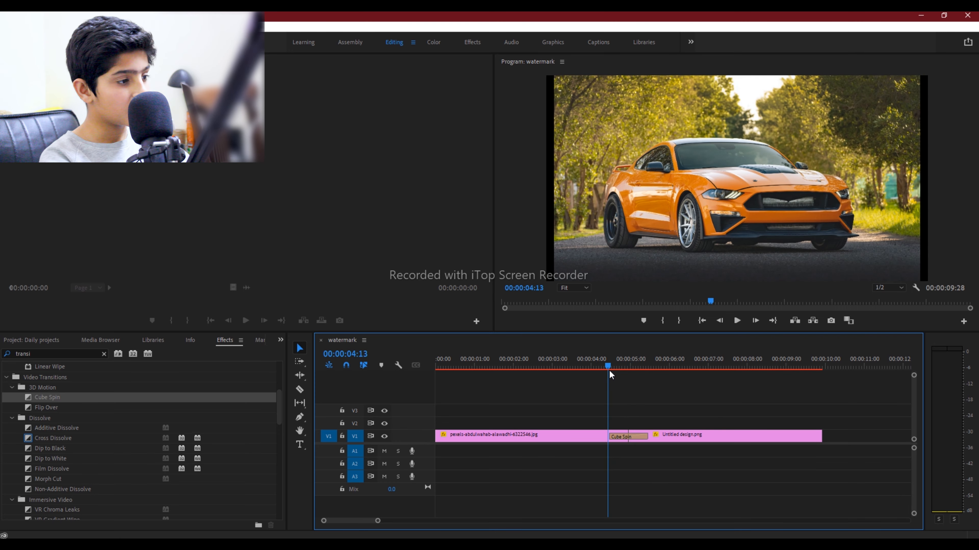
{"action": "key", "text": "space"}
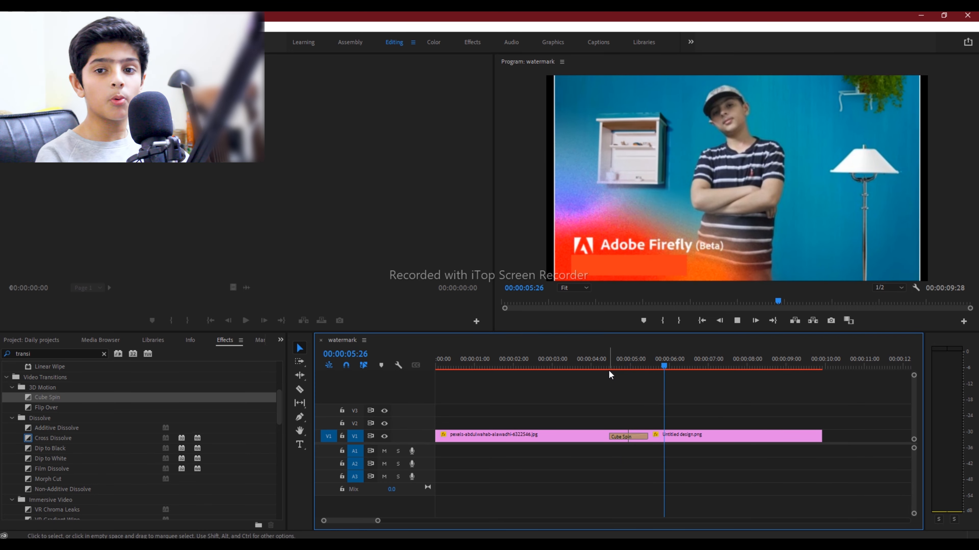
{"action": "key", "text": "space"}
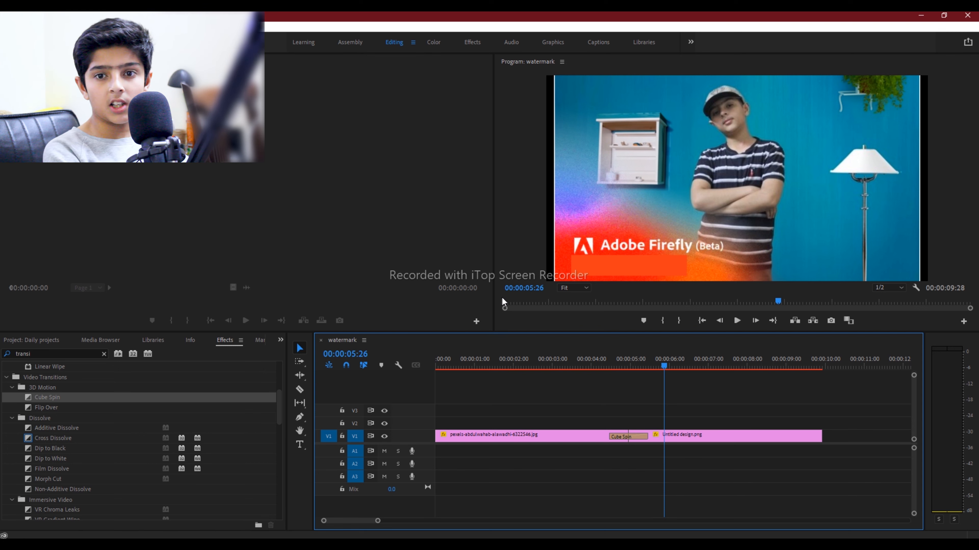
- Clear the Cube Spin transition from the cut between the two clips
{"action": "left_click_drag", "start_coordinate": [461, 369], "coordinate": [525, 414]}
{"action": "right_click", "coordinate": [618, 436]}
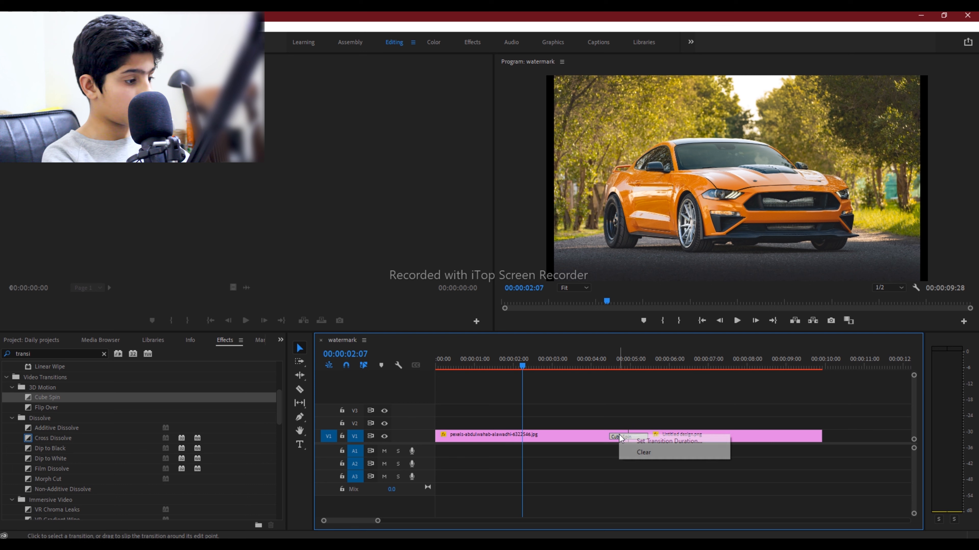
{"action": "left_click", "coordinate": [643, 454]}
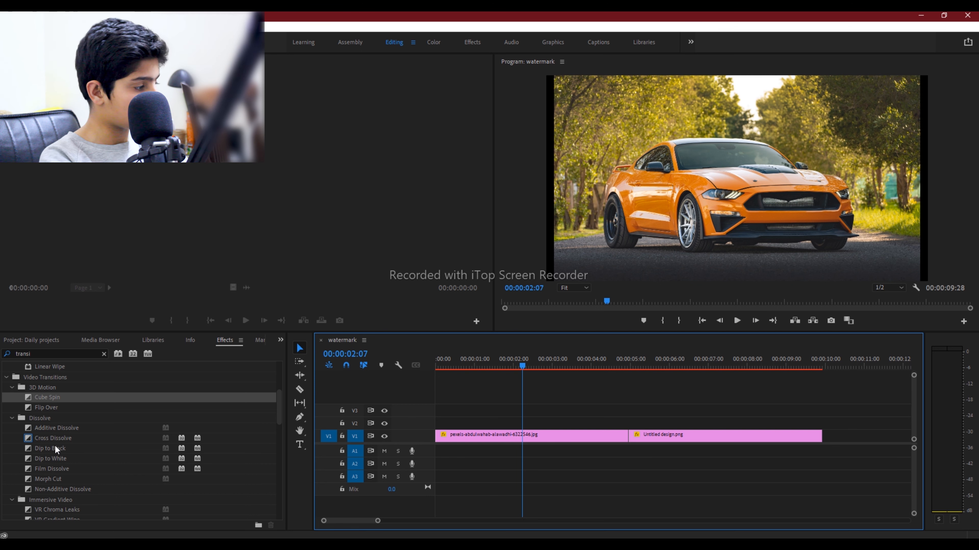
- Apply the Dip to Black dissolve transition to the cut between the two clips on V1
{"action": "left_click", "coordinate": [51, 437]}
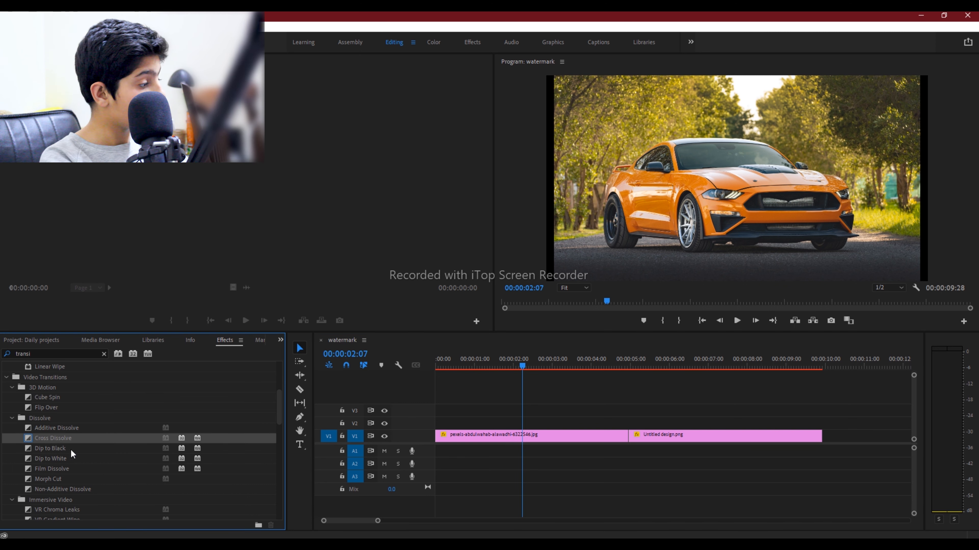
{"action": "left_click", "coordinate": [58, 456]}
{"action": "left_click", "coordinate": [57, 450]}
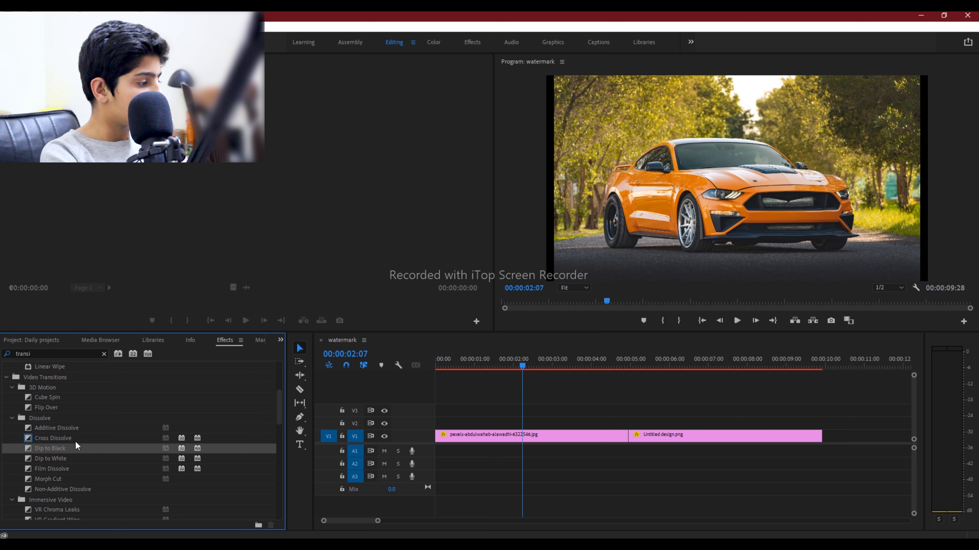
{"action": "left_click_drag", "start_coordinate": [50, 448], "coordinate": [628, 436]}
- Preview the Dip to Black transition by playing the sequence repeatedly around the cut
{"action": "key", "text": "space"}
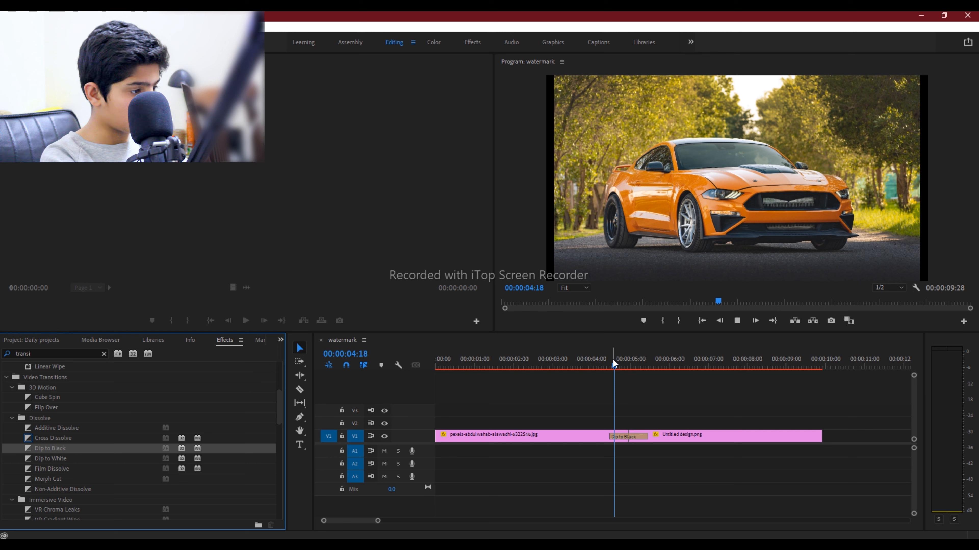
{"action": "left_click", "coordinate": [612, 360]}
{"action": "key", "text": "space"}
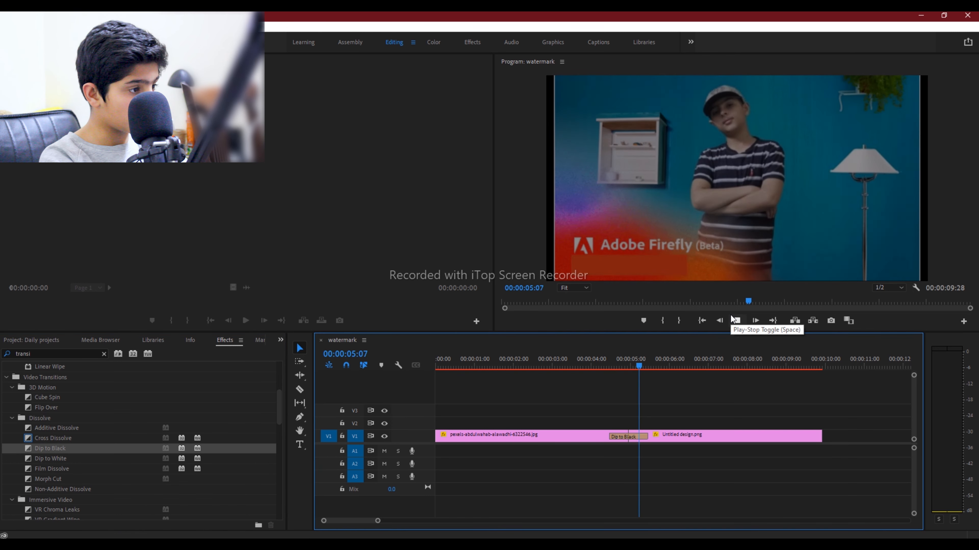
{"action": "left_click", "coordinate": [734, 320]}
{"action": "left_click", "coordinate": [623, 365]}
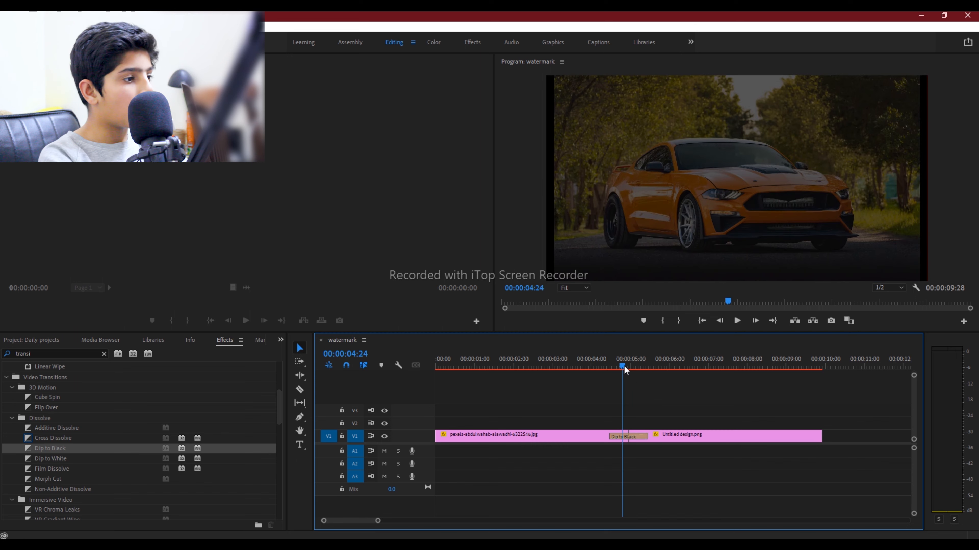
{"action": "key", "text": "space"}
{"action": "left_click", "coordinate": [619, 365]}
{"action": "key", "text": "space"}
{"action": "key", "text": "space"}
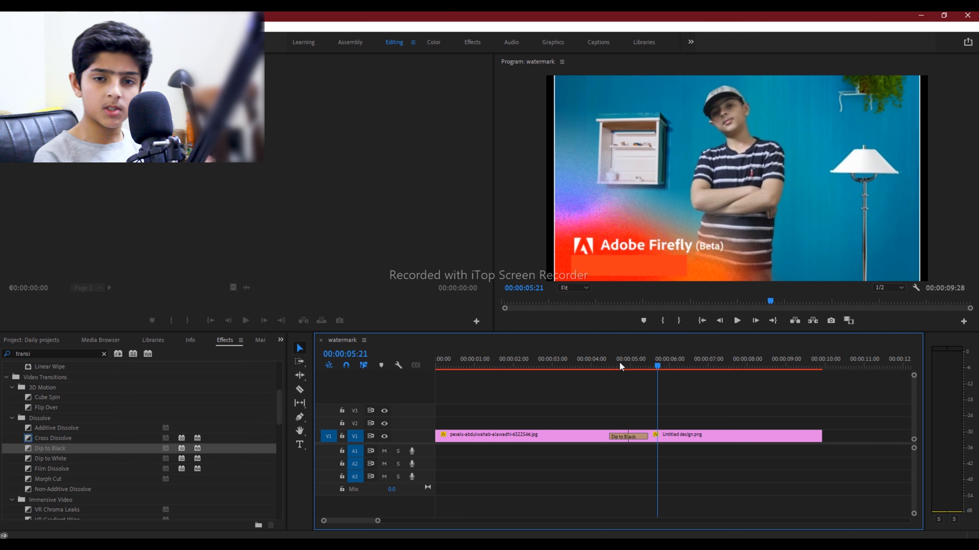
- Set the Dip to Black transition's duration to 3 seconds
{"action": "left_click", "coordinate": [616, 437]}
{"action": "left_click", "coordinate": [628, 354]}
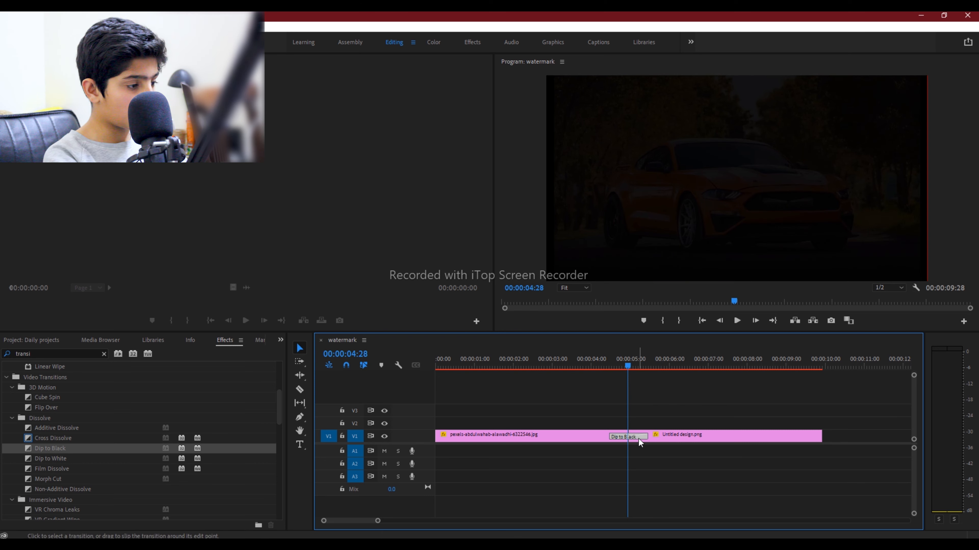
{"action": "right_click", "coordinate": [638, 439]}
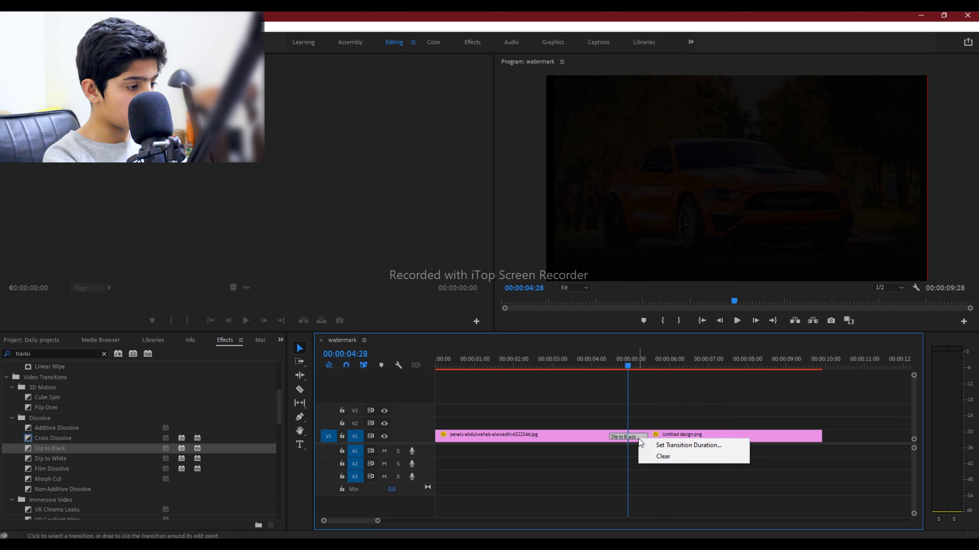
{"action": "left_click", "coordinate": [668, 445]}
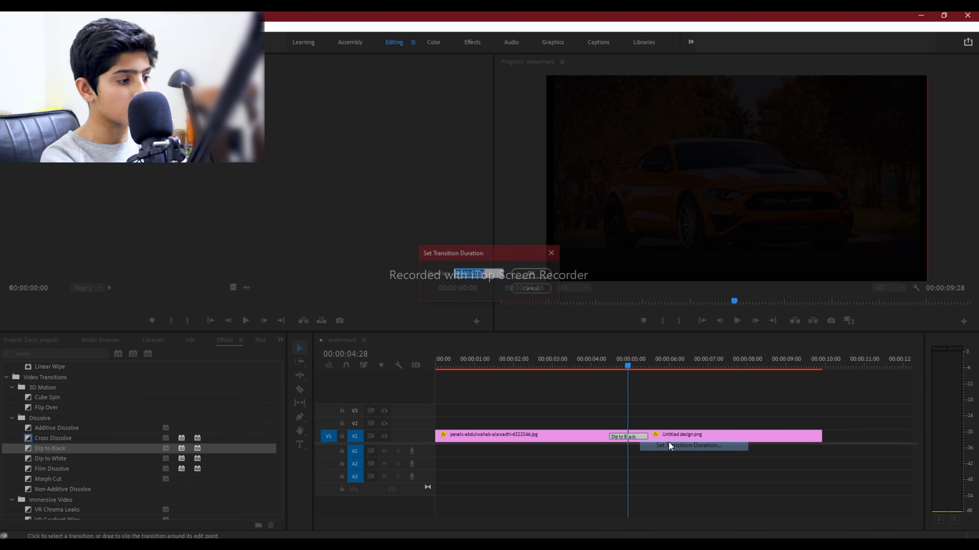
{"action": "left_click", "coordinate": [476, 274]}
{"action": "key", "text": "BackSpace"}
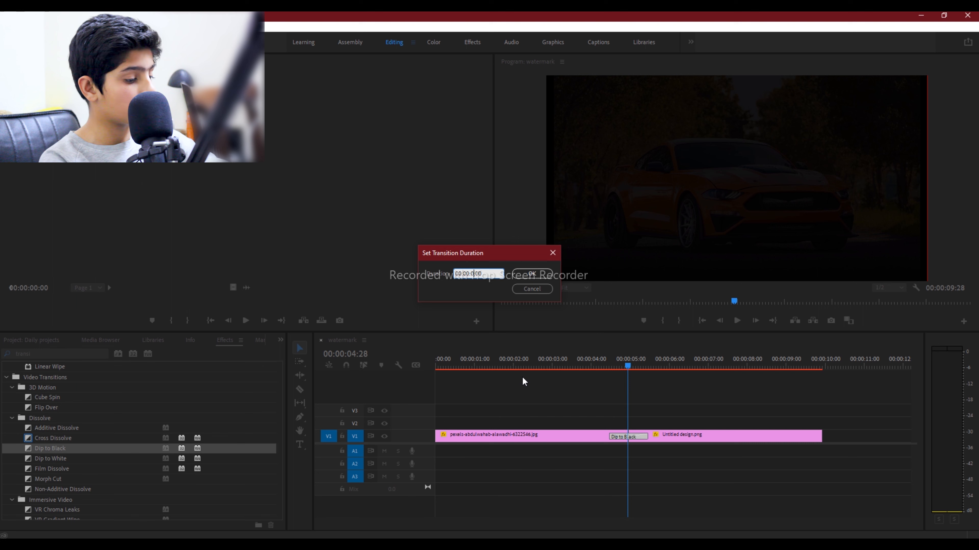
{"action": "type", "text": "3"}
{"action": "left_click", "coordinate": [532, 273]}
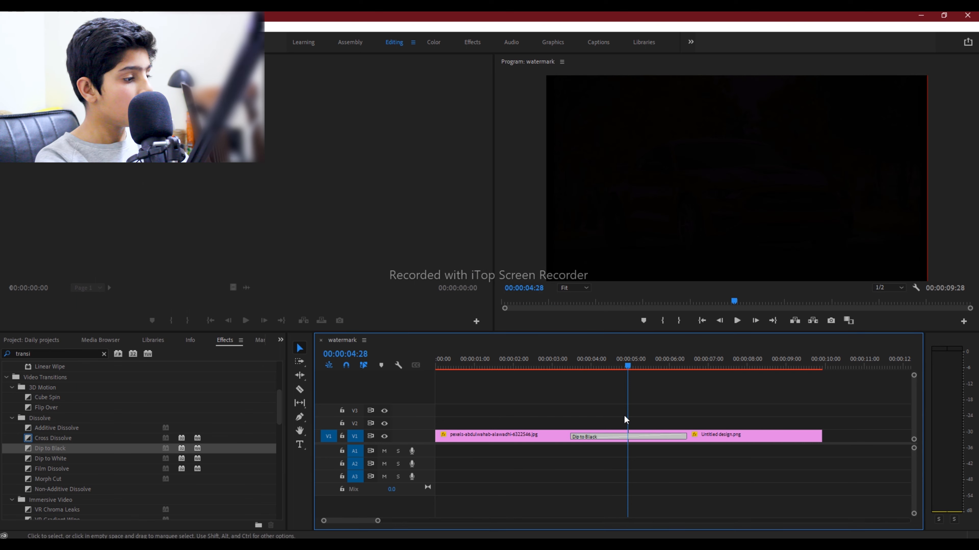
- Play the sequence from about 00:00:03:19 to preview the lengthened Dip to Black transition
{"action": "left_click", "coordinate": [577, 359]}
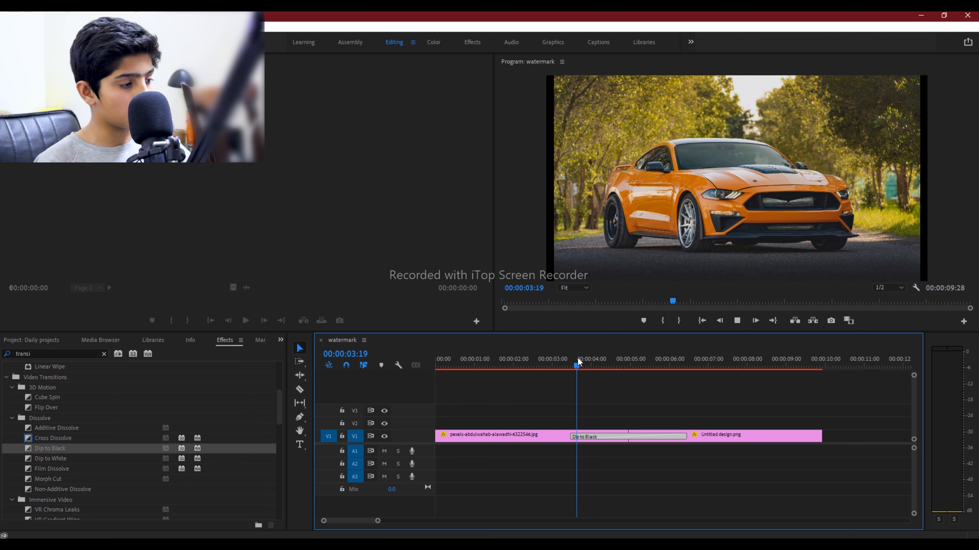
{"action": "key", "text": "space"}
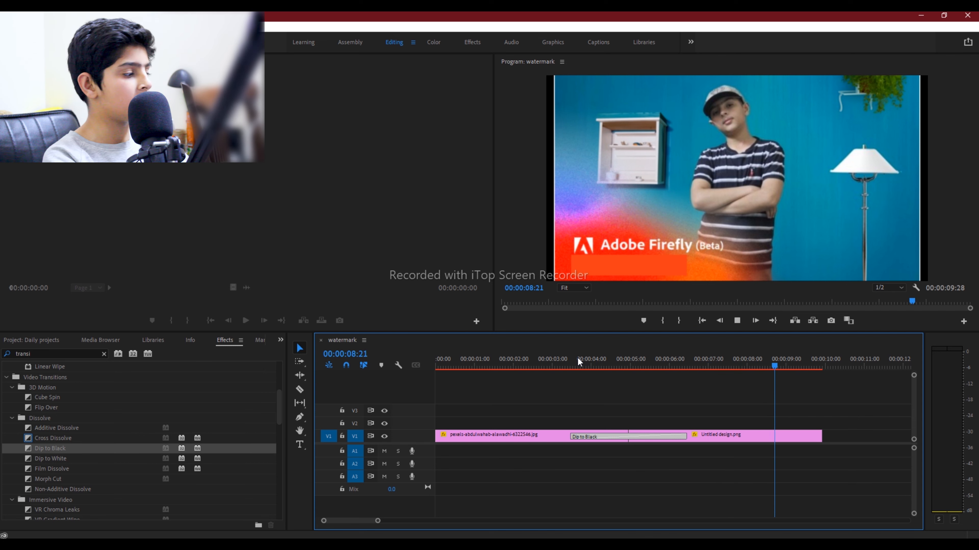
{"action": "left_click", "coordinate": [605, 365]}
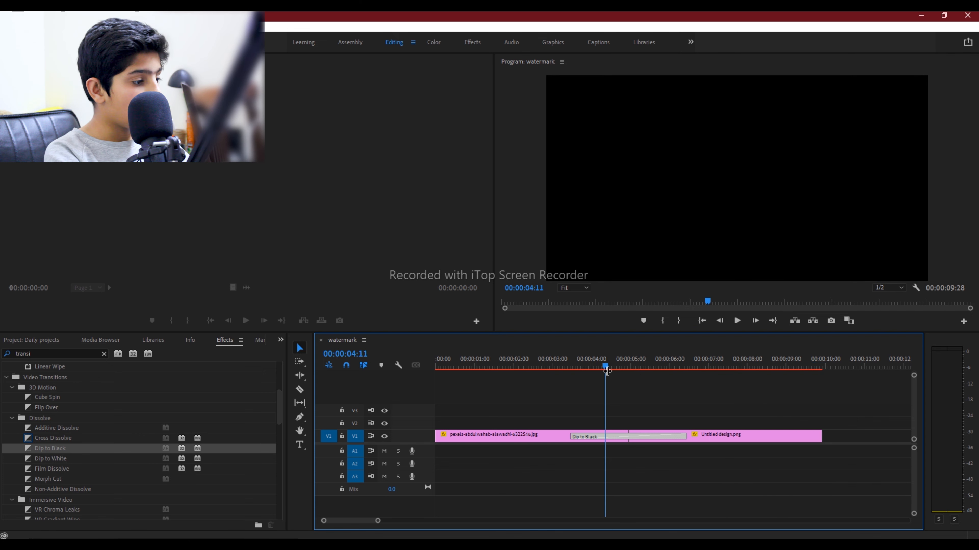
- Clear the Dip to Black transition from the cut between the two clips
{"action": "left_click_drag", "start_coordinate": [600, 352], "coordinate": [578, 356]}
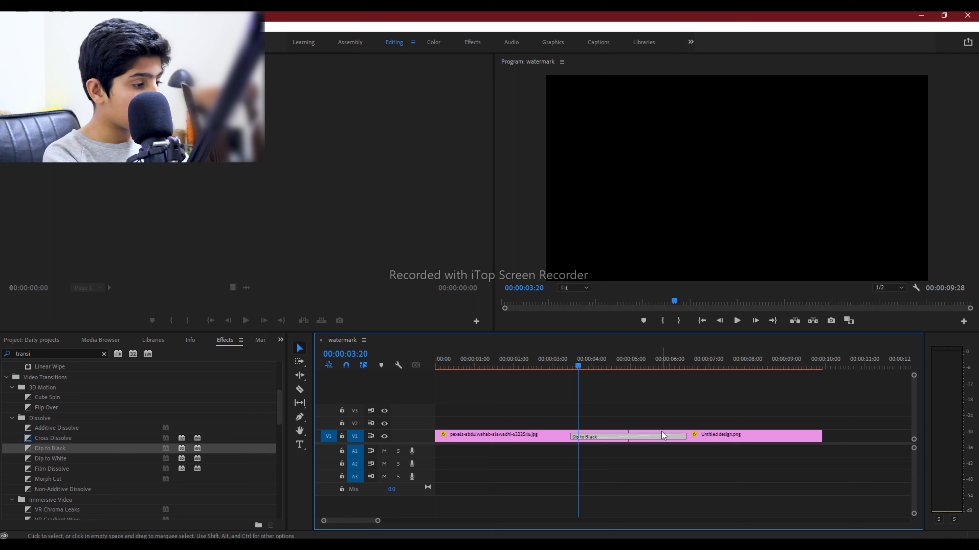
{"action": "right_click", "coordinate": [660, 437]}
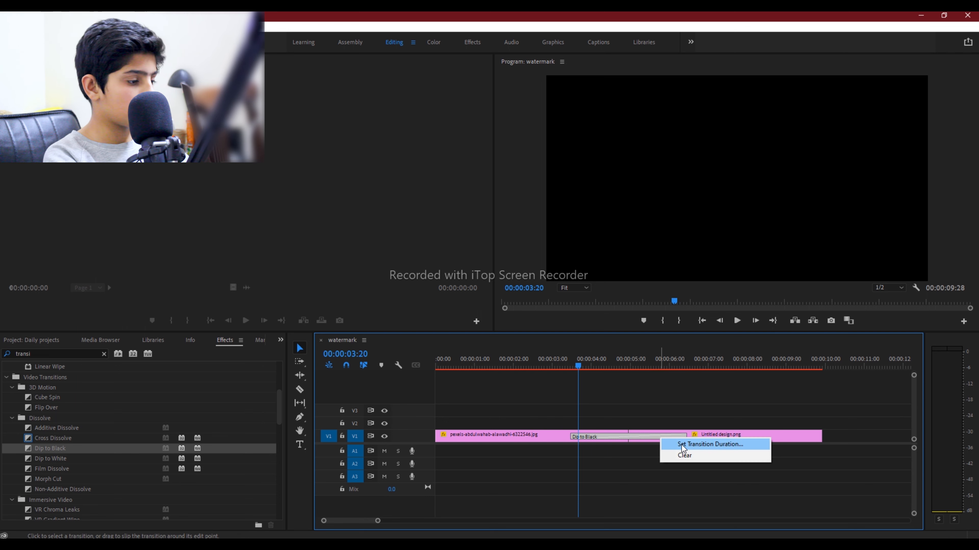
{"action": "left_click", "coordinate": [685, 455]}
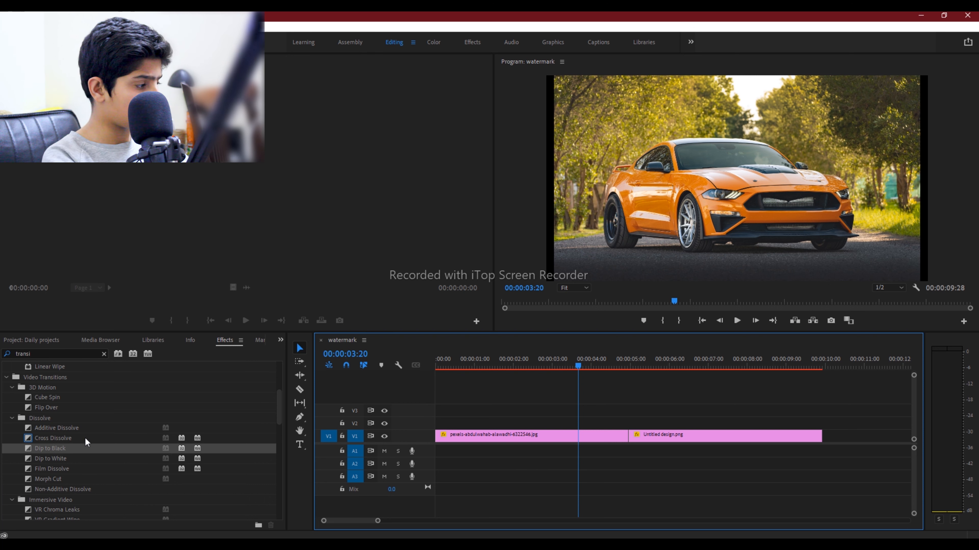
- Apply the Cross Dissolve transition to the cut between the car image and Untitled design.png, and play the sequence to preview it
{"action": "left_click_drag", "start_coordinate": [52, 438], "coordinate": [628, 437]}
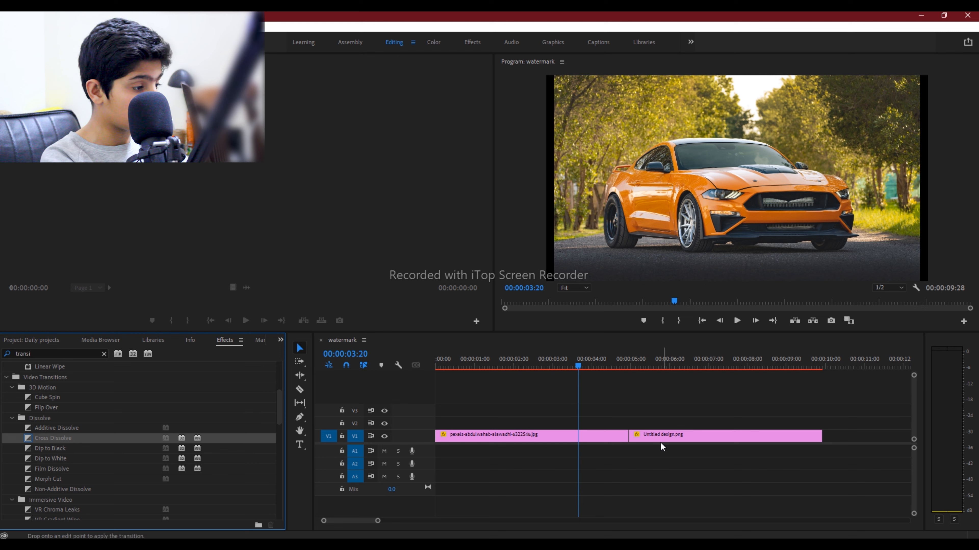
{"action": "left_click", "coordinate": [615, 358]}
{"action": "key", "text": "space"}
{"action": "left_click", "coordinate": [606, 357]}
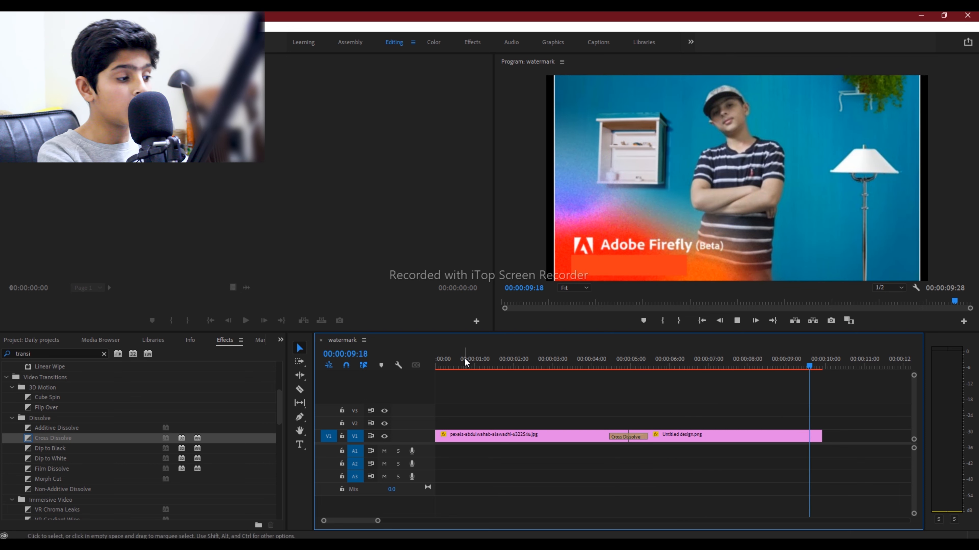
{"action": "left_click", "coordinate": [604, 356]}
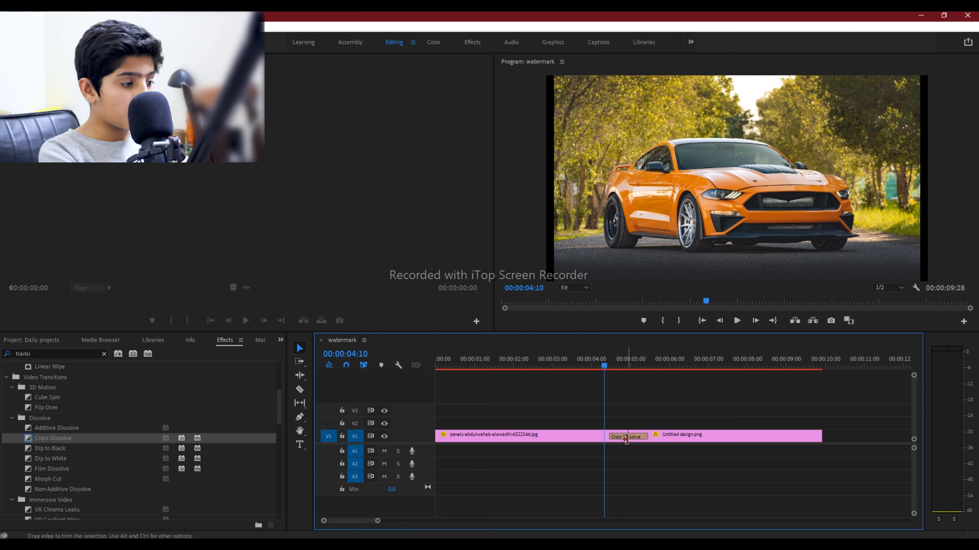
- Clear the Cross Dissolve transition, and apply it again to the same cut between the two clips
{"action": "right_click", "coordinate": [627, 439]}
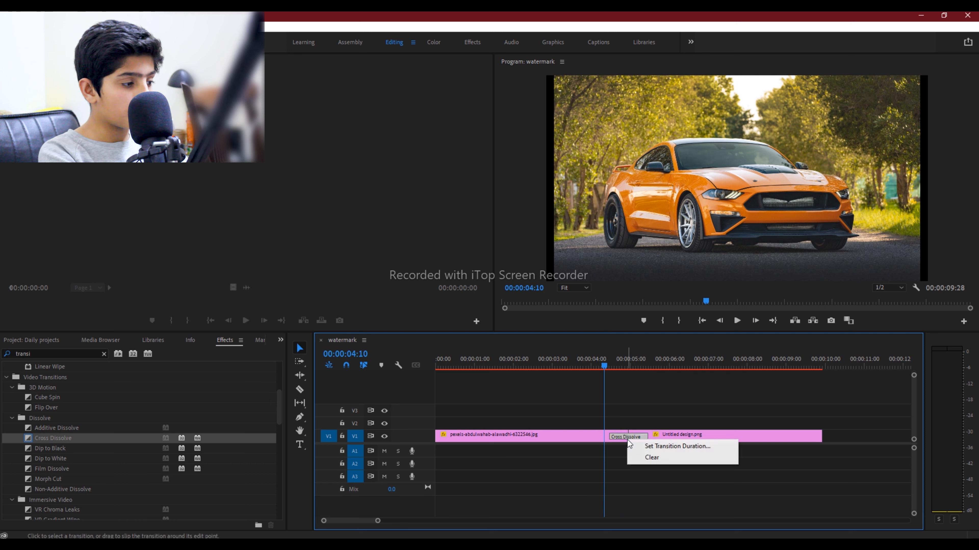
{"action": "left_click", "coordinate": [648, 462]}
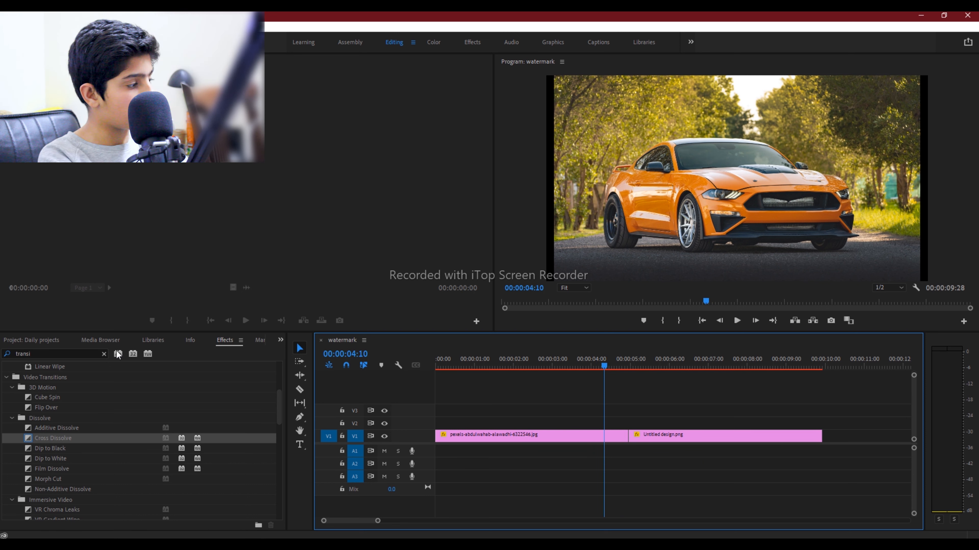
{"action": "scroll", "coordinate": [77, 468], "scroll_direction": "down", "scroll_amount": 3}
{"action": "scroll", "coordinate": [73, 500], "scroll_direction": "up", "scroll_amount": 2}
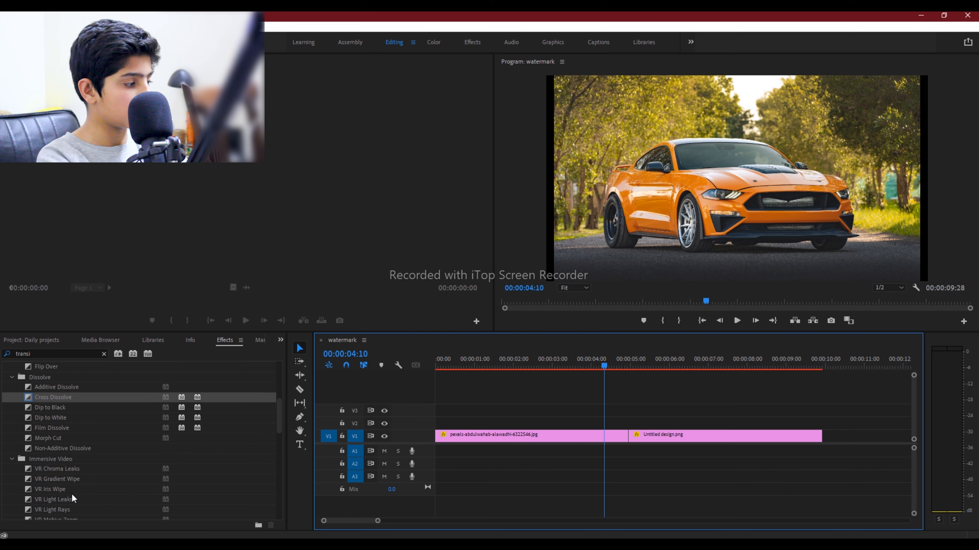
{"action": "scroll", "coordinate": [74, 486], "scroll_direction": "up", "scroll_amount": 1}
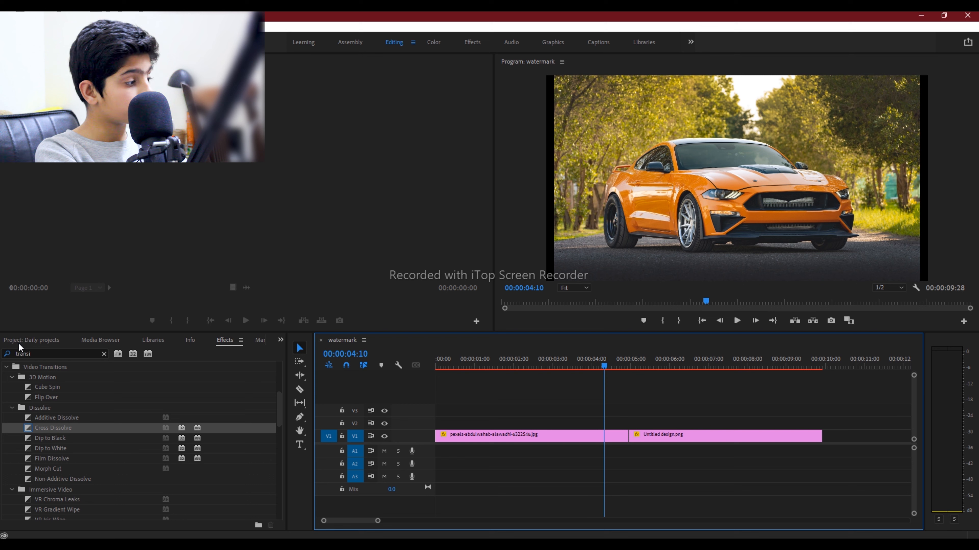
{"action": "left_click_drag", "start_coordinate": [51, 430], "coordinate": [636, 425]}
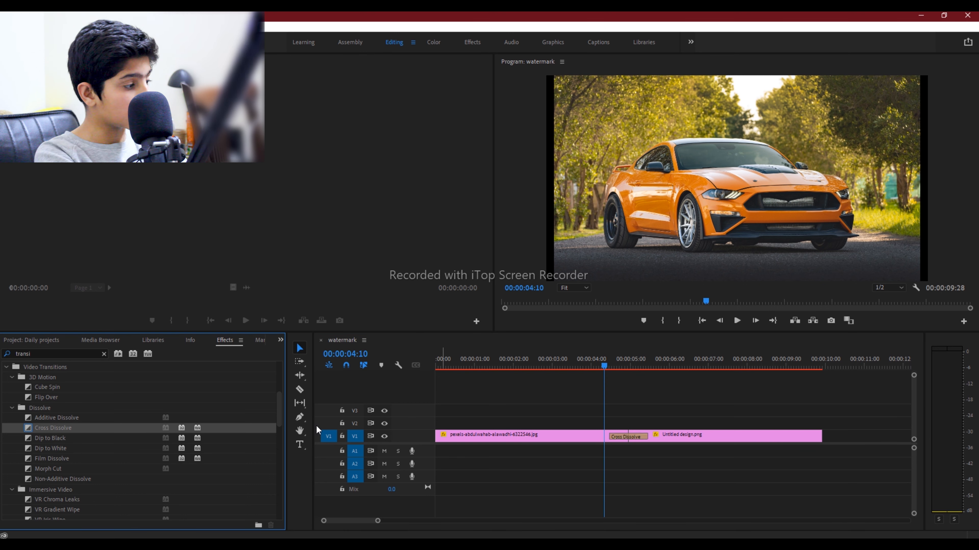
- Add another copy of Untitled design.png directly after the last clip on track V1 and place the playhead near the new cut
{"action": "left_click", "coordinate": [27, 339]}
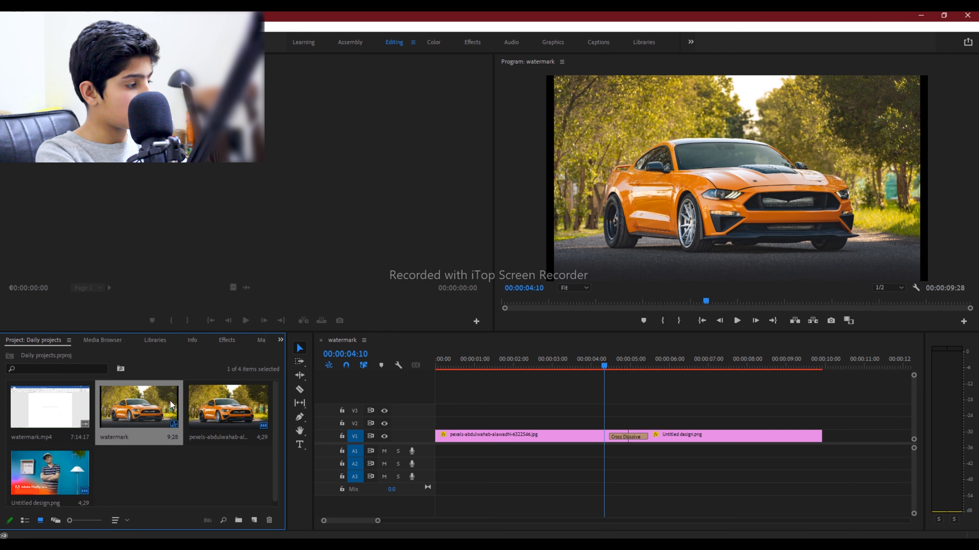
{"action": "left_click_drag", "start_coordinate": [151, 409], "coordinate": [260, 426]}
{"action": "left_click_drag", "start_coordinate": [63, 492], "coordinate": [823, 440]}
{"action": "left_click", "coordinate": [832, 366]}
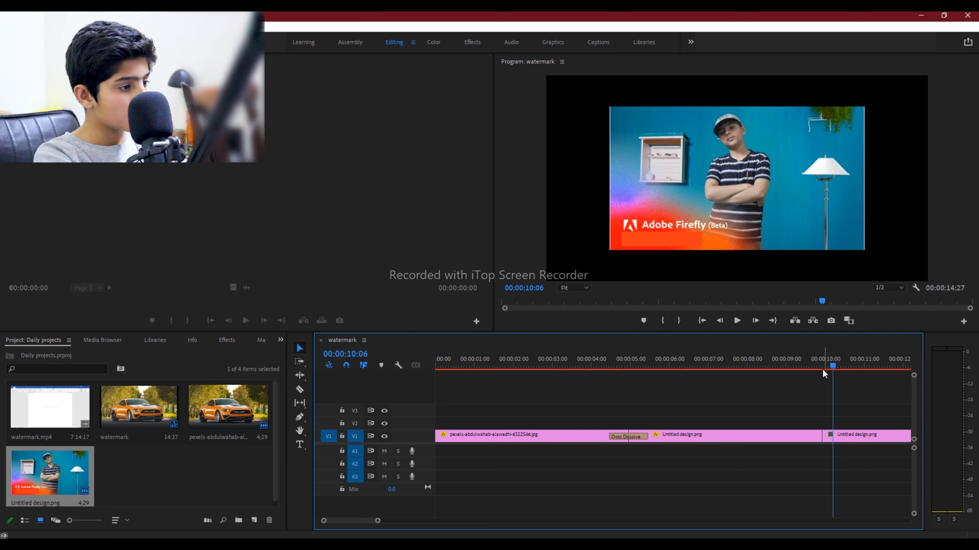
{"action": "left_click", "coordinate": [819, 366]}
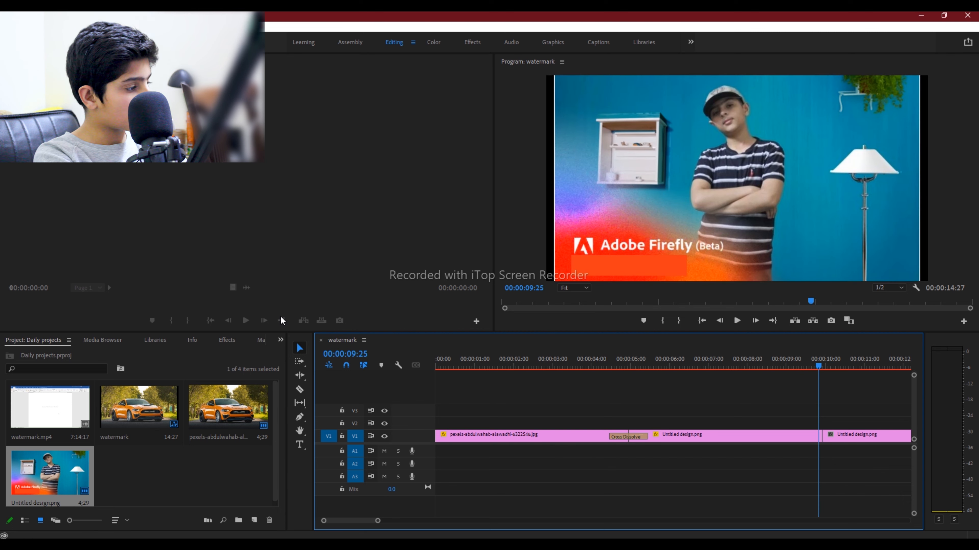
- Apply the Flip Over transition to the cut between the two Untitled design.png clips
{"action": "left_click", "coordinate": [236, 341]}
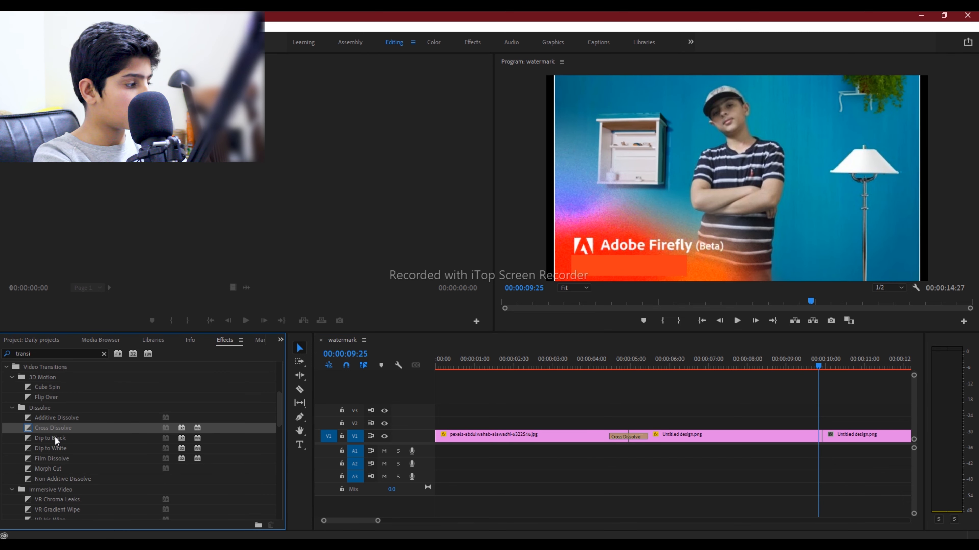
{"action": "left_click", "coordinate": [45, 396]}
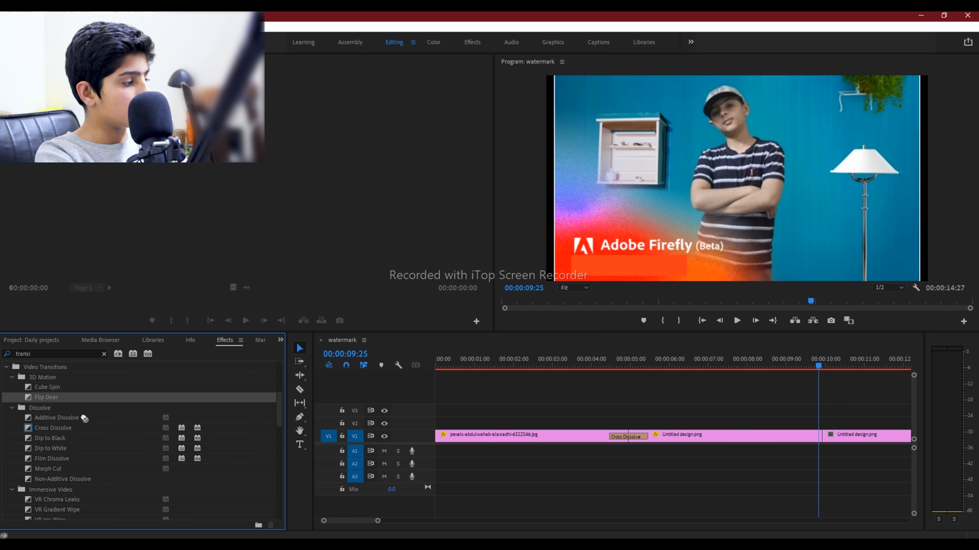
{"action": "left_click_drag", "start_coordinate": [84, 418], "coordinate": [831, 446]}
- Play the sequence from 00:00:09:14 to preview the Flip Over transition
{"action": "left_click", "coordinate": [806, 359]}
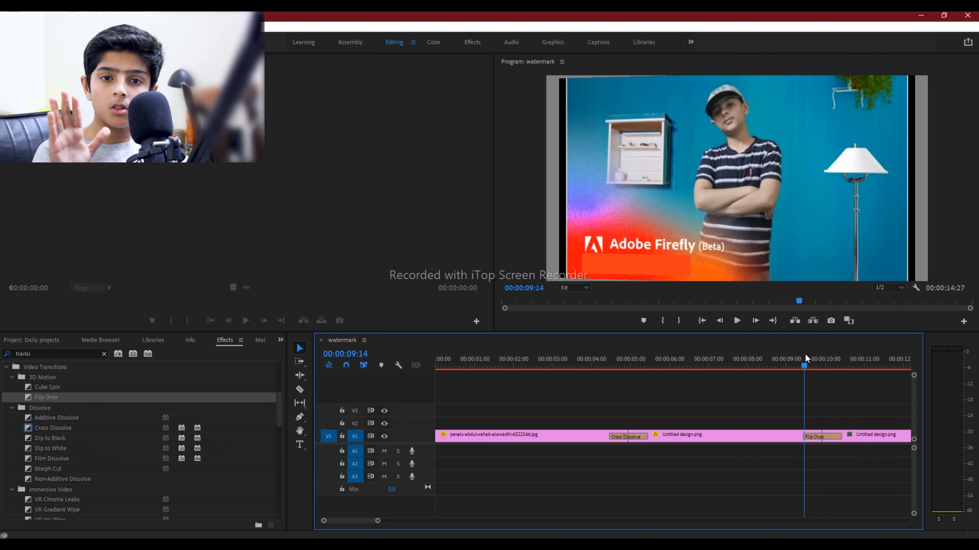
{"action": "key", "text": "space"}
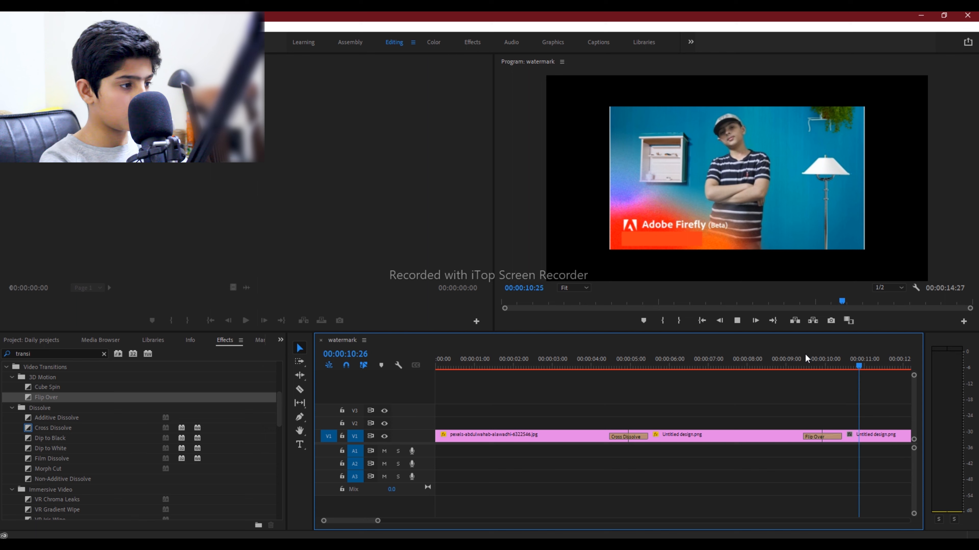
{"action": "key", "text": "space"}
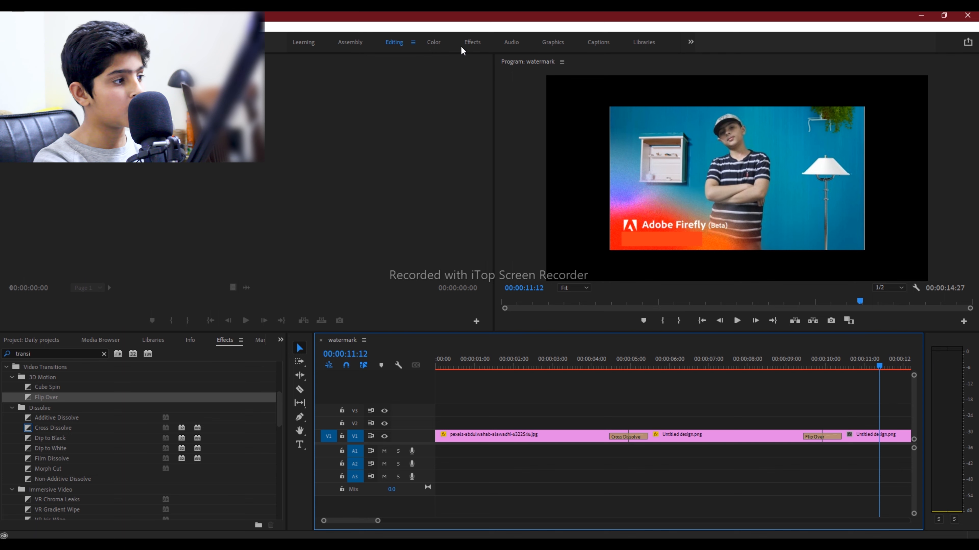
- Switch to the Graphics workspace
{"action": "left_click", "coordinate": [553, 42]}
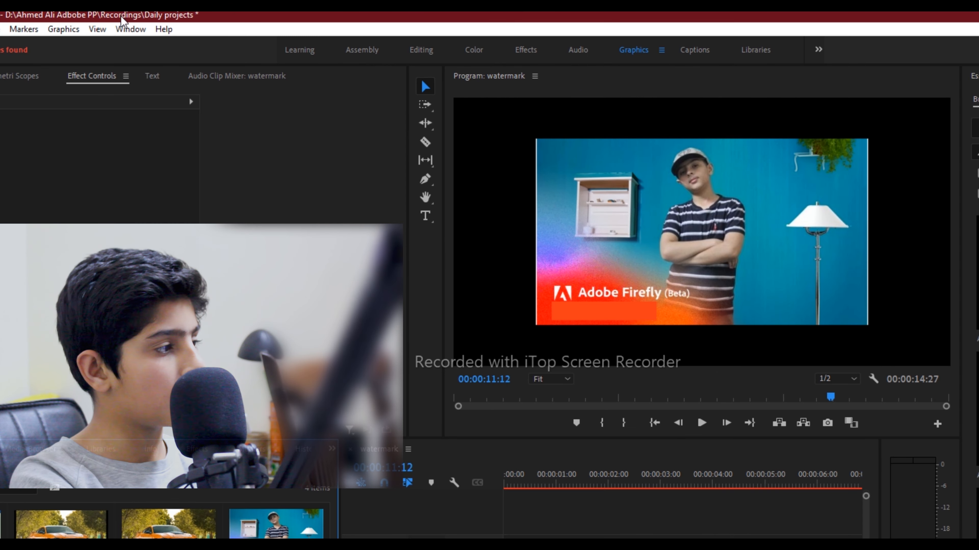
{"action": "left_click", "coordinate": [177, 27]}
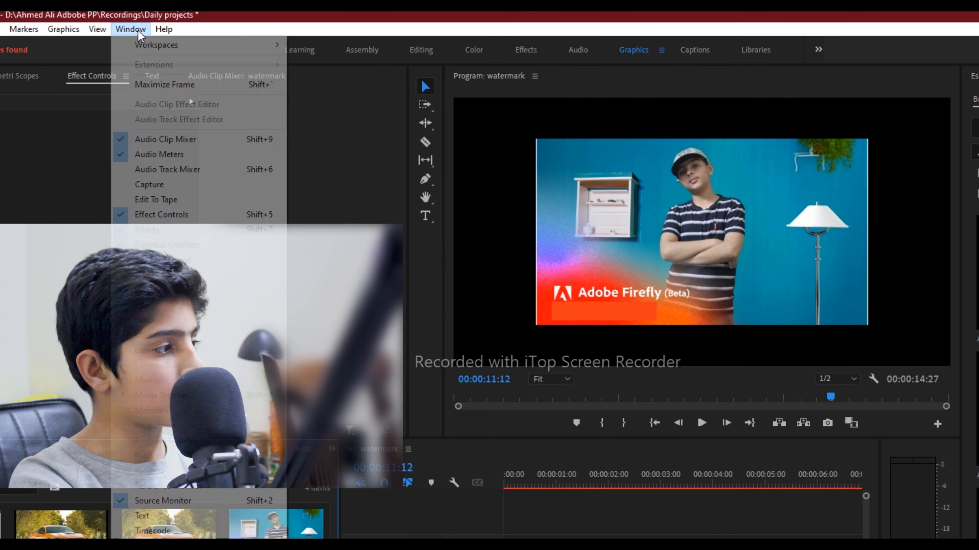
{"action": "mouse_move", "coordinate": [273, 44]}
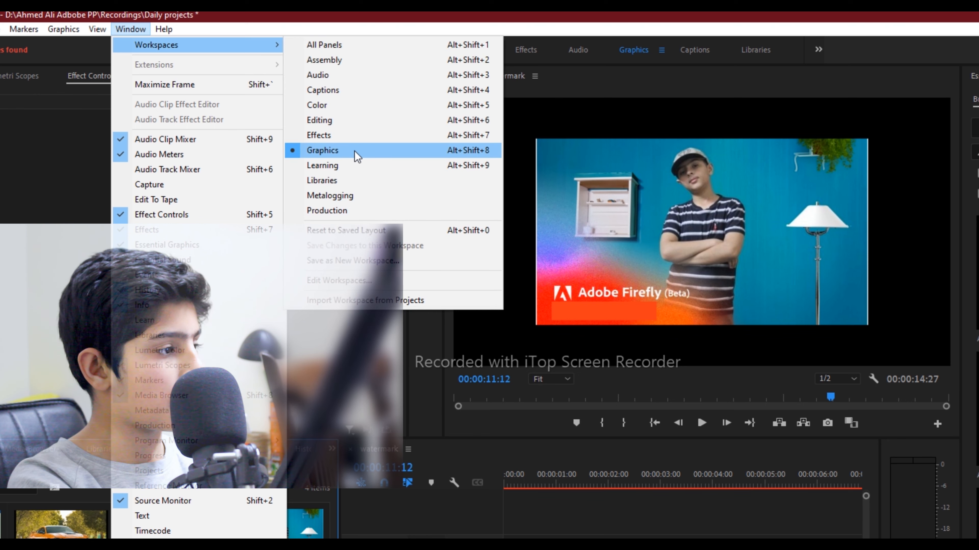
{"action": "left_click", "coordinate": [363, 153]}
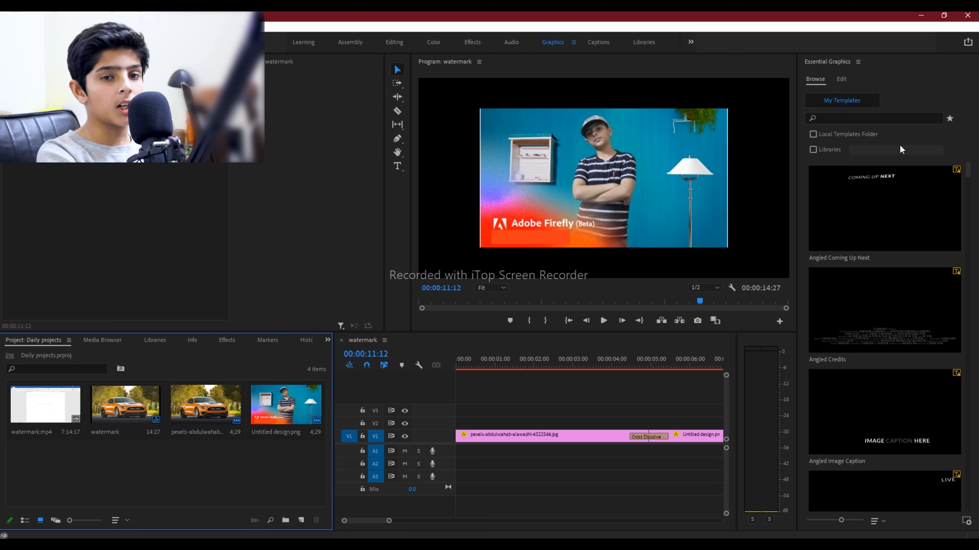
- Browse the Essential Graphics templates and search them for "transition"
{"action": "left_click", "coordinate": [921, 118]}
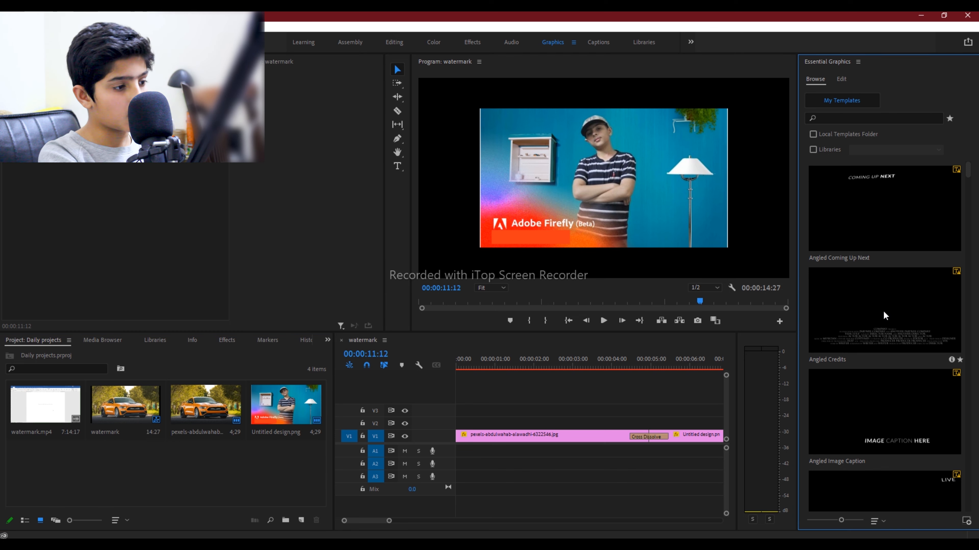
{"action": "scroll", "coordinate": [885, 321], "scroll_direction": "down", "scroll_amount": 10}
{"action": "scroll", "coordinate": [885, 321], "scroll_direction": "up", "scroll_amount": 4}
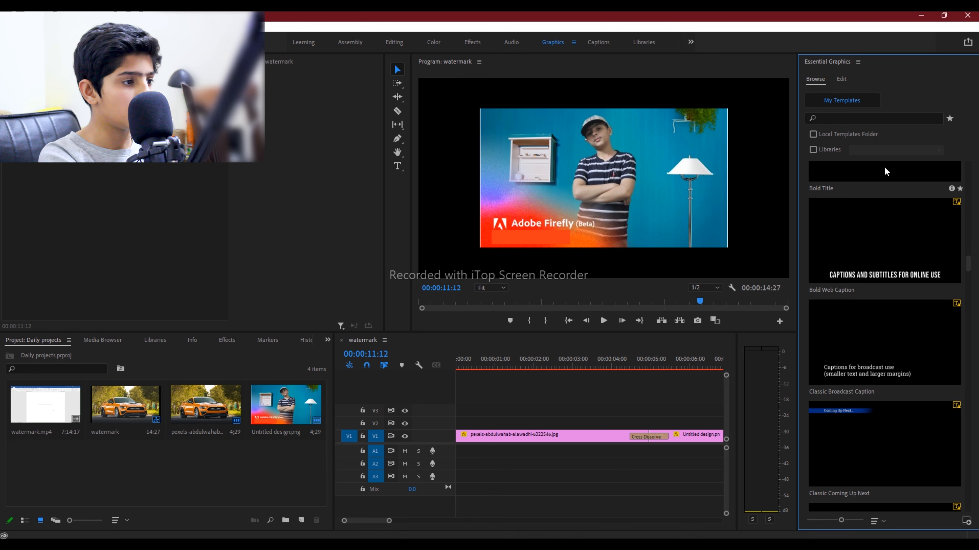
{"action": "left_click", "coordinate": [876, 118]}
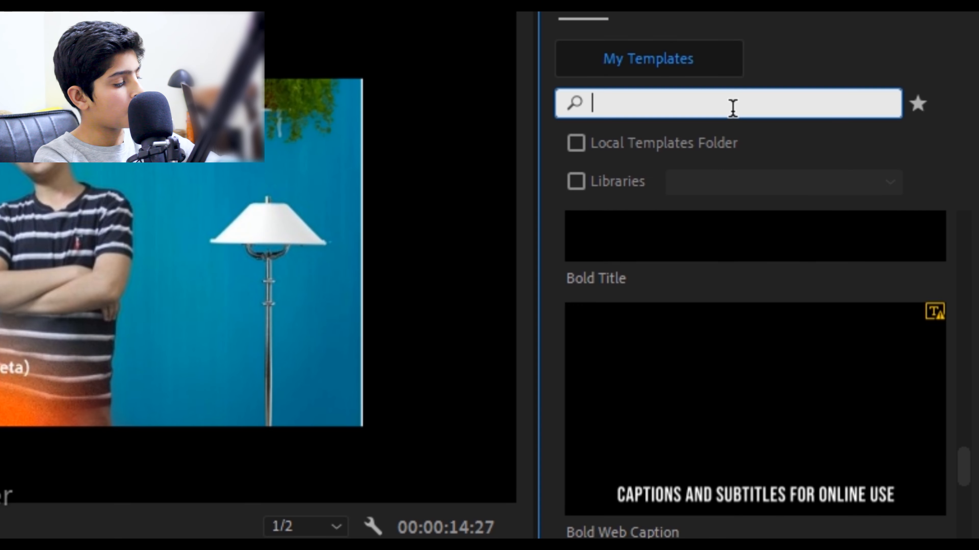
{"action": "type", "text": "tra"}
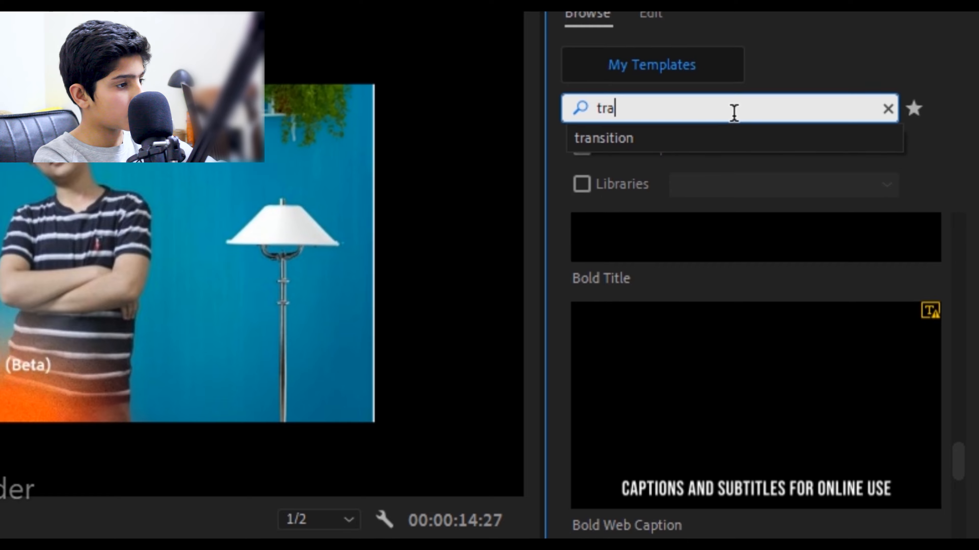
{"action": "left_click", "coordinate": [885, 129]}
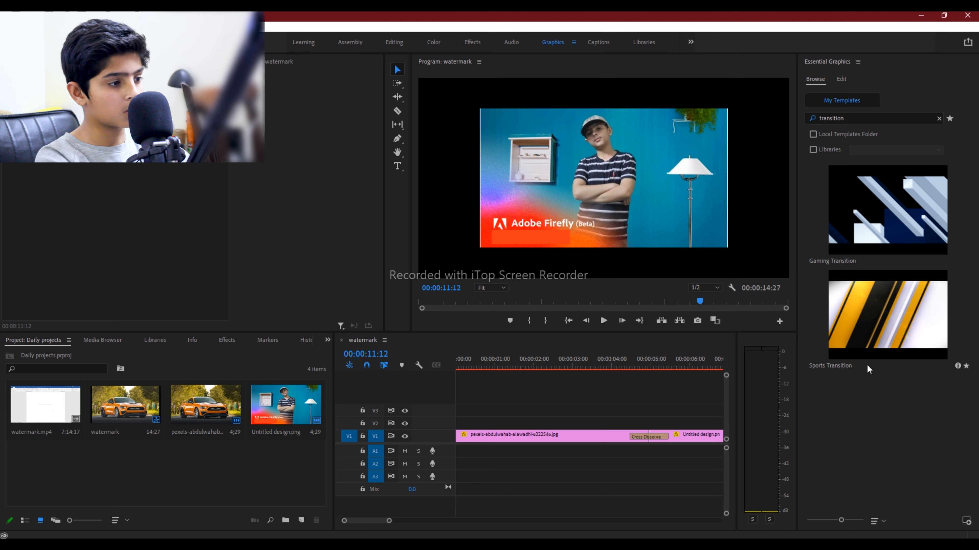
- Place the Sports Transition template on track V2 above the first cut, and clear the Cross Dissolve transition beneath it
{"action": "left_click", "coordinate": [848, 342]}
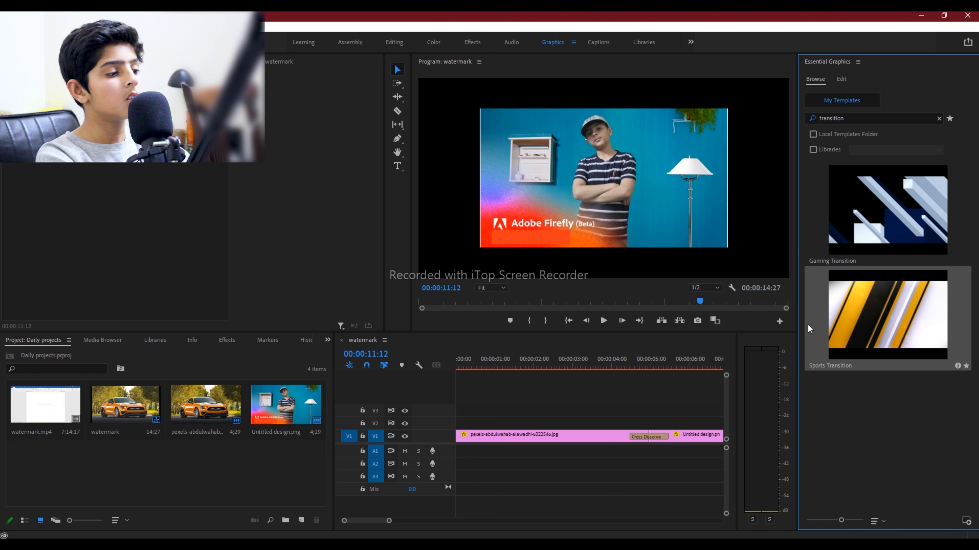
{"action": "left_click_drag", "start_coordinate": [787, 347], "coordinate": [624, 428]}
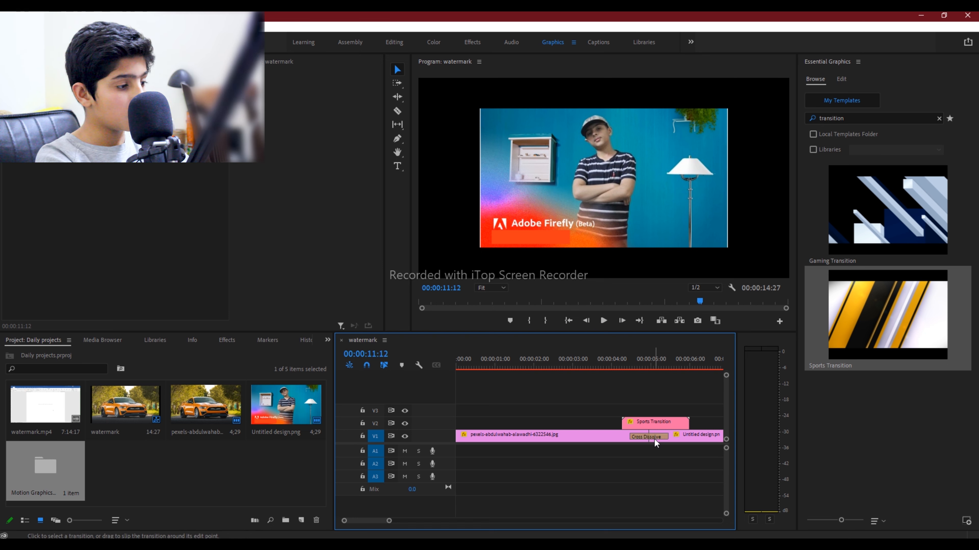
{"action": "right_click", "coordinate": [655, 440]}
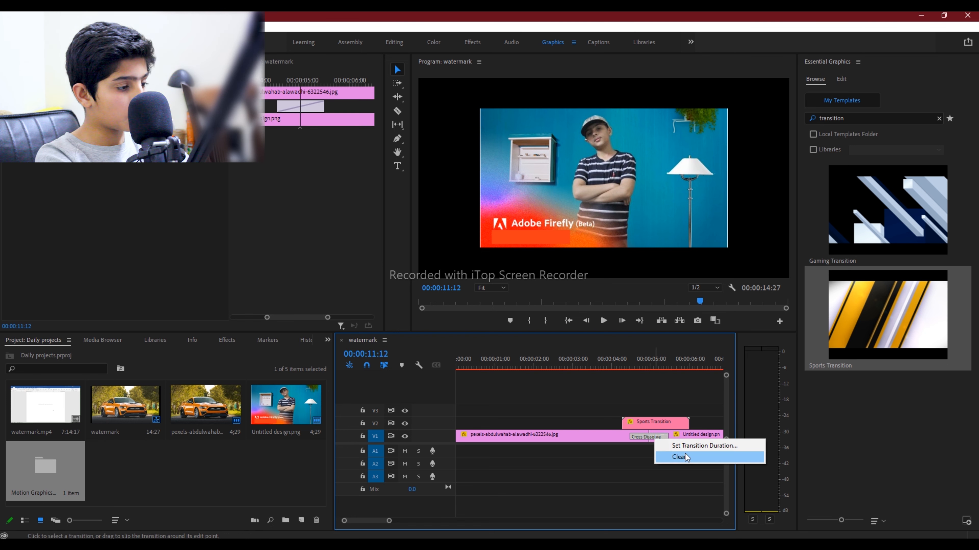
{"action": "left_click", "coordinate": [685, 457]}
- Play the sequence repeatedly from about 00:00:04:00 to preview the Sports Transition over the first cut
{"action": "left_click", "coordinate": [629, 362]}
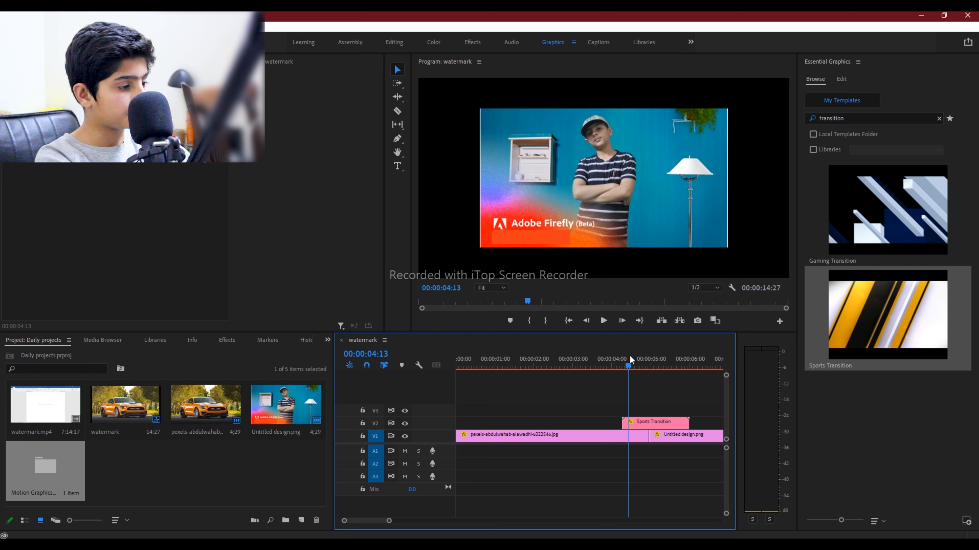
{"action": "left_click", "coordinate": [612, 365]}
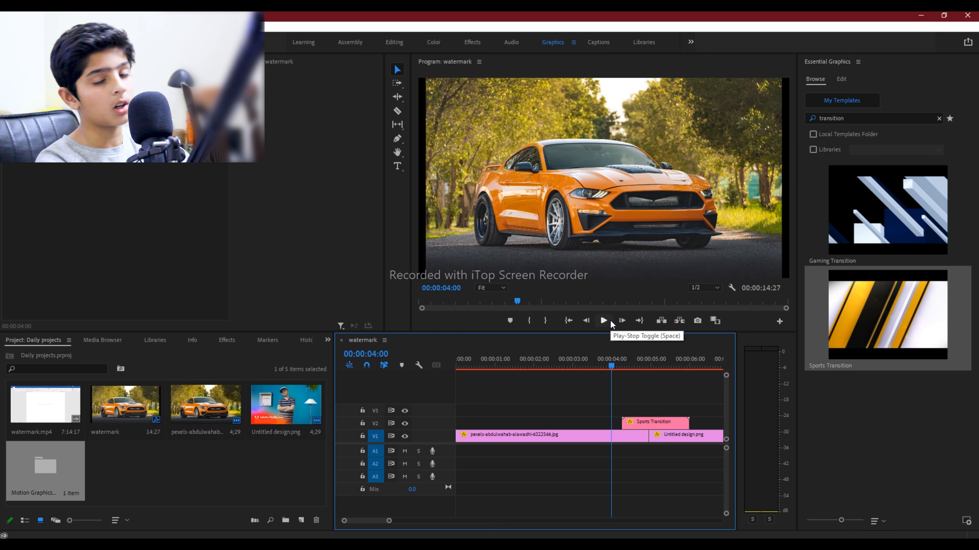
{"action": "left_click", "coordinate": [603, 321]}
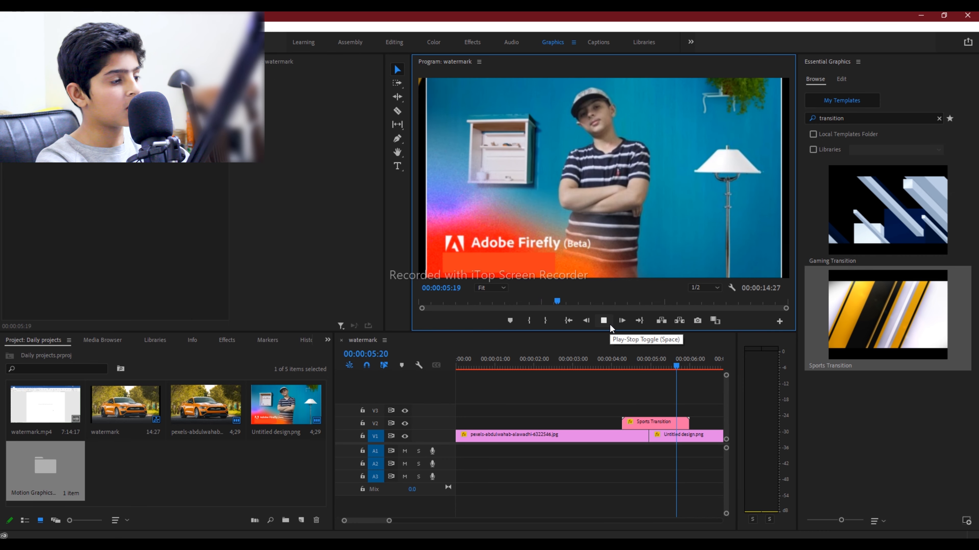
{"action": "left_click", "coordinate": [612, 320]}
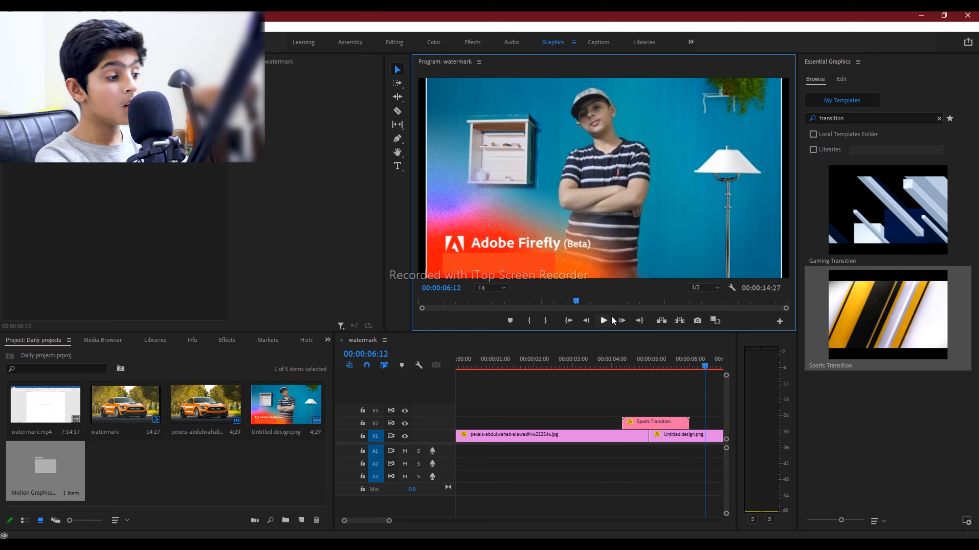
{"action": "left_click", "coordinate": [610, 367]}
{"action": "key", "text": "space"}
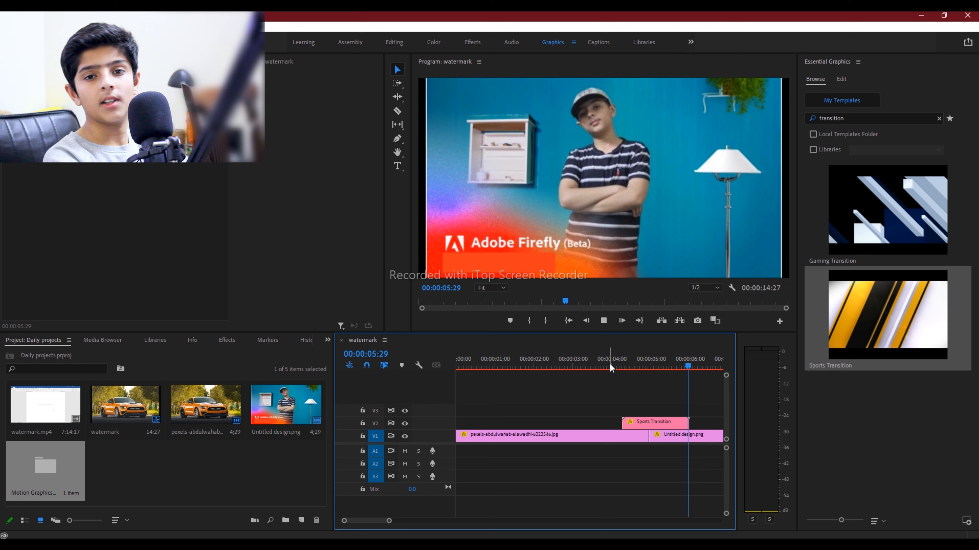
{"action": "key", "text": "space"}
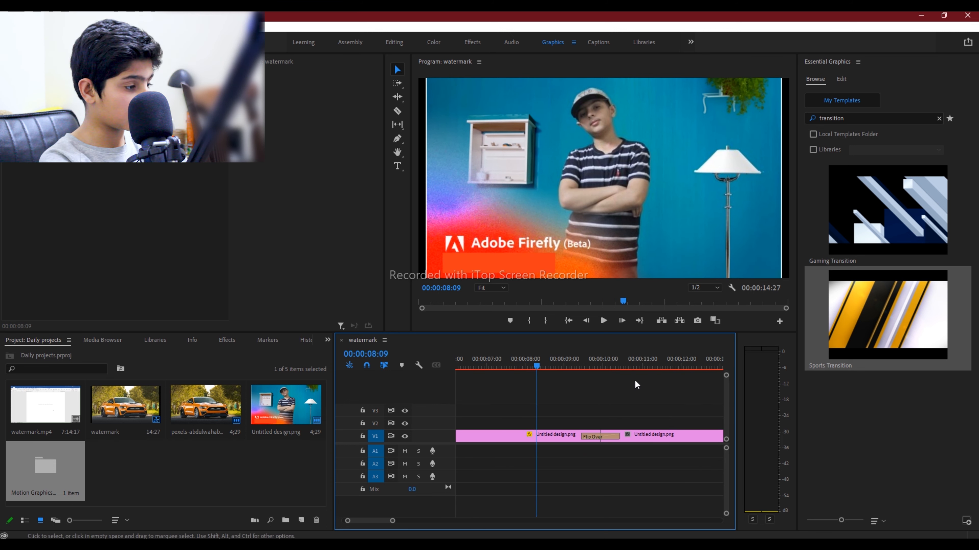
- Position the playhead at 00:00:05:00 and select the Sports Transition clip on V2 to show its styling options
{"action": "left_click_drag", "start_coordinate": [494, 366], "coordinate": [531, 380]}
{"action": "key", "text": "Down"}
{"action": "left_click", "coordinate": [652, 422]}
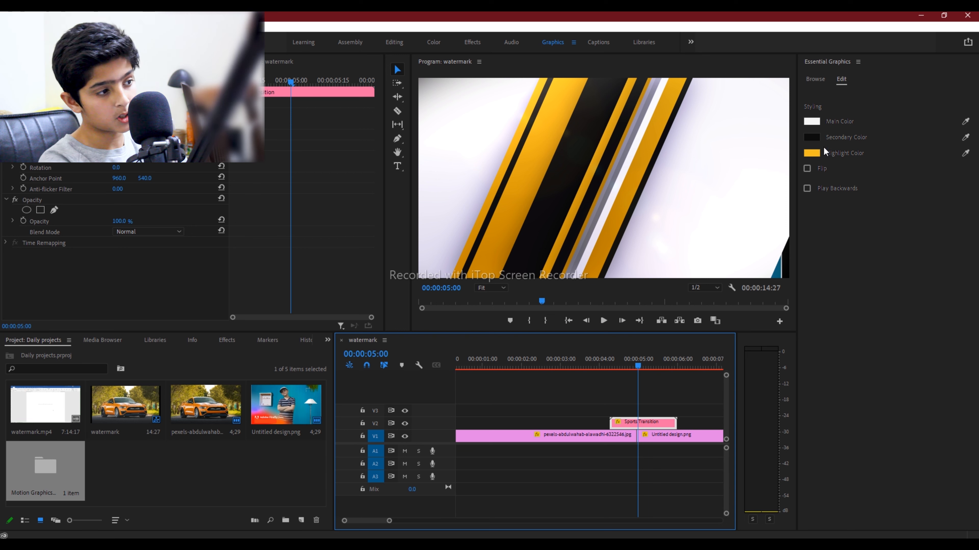
- Change the Sports Transition's Secondary Color to red EA0000 and its Highlight Color to black
{"action": "left_click", "coordinate": [812, 138]}
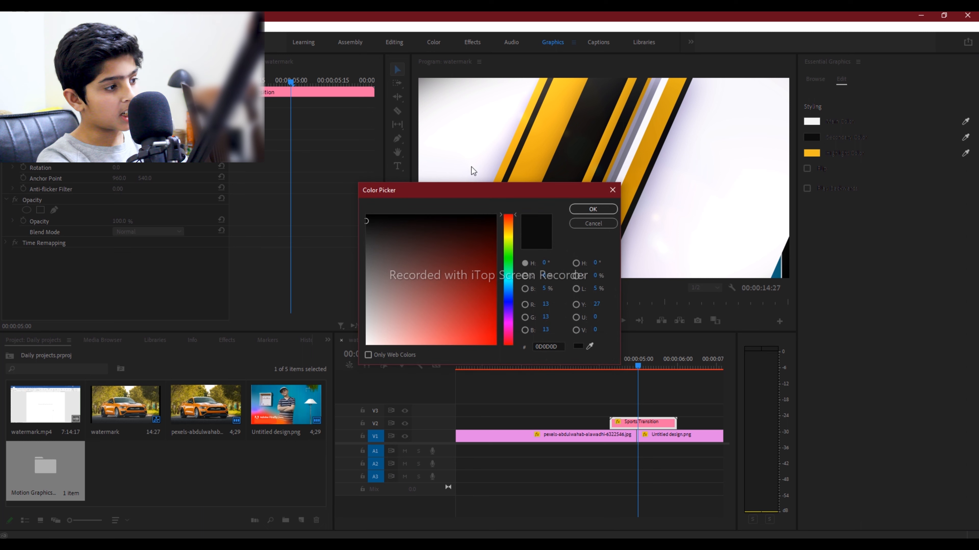
{"action": "left_click", "coordinate": [809, 119]}
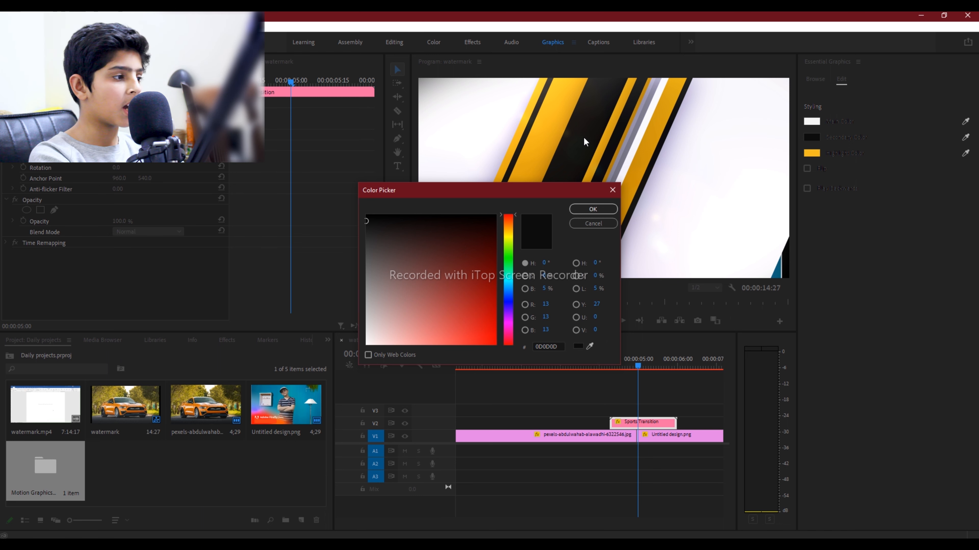
{"action": "left_click", "coordinate": [472, 309]}
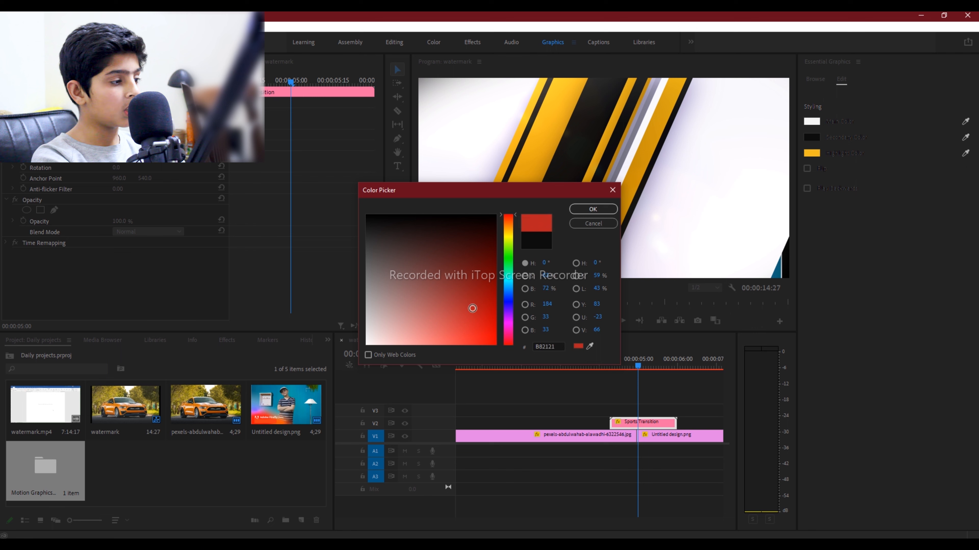
{"action": "left_click_drag", "start_coordinate": [466, 315], "coordinate": [497, 334]}
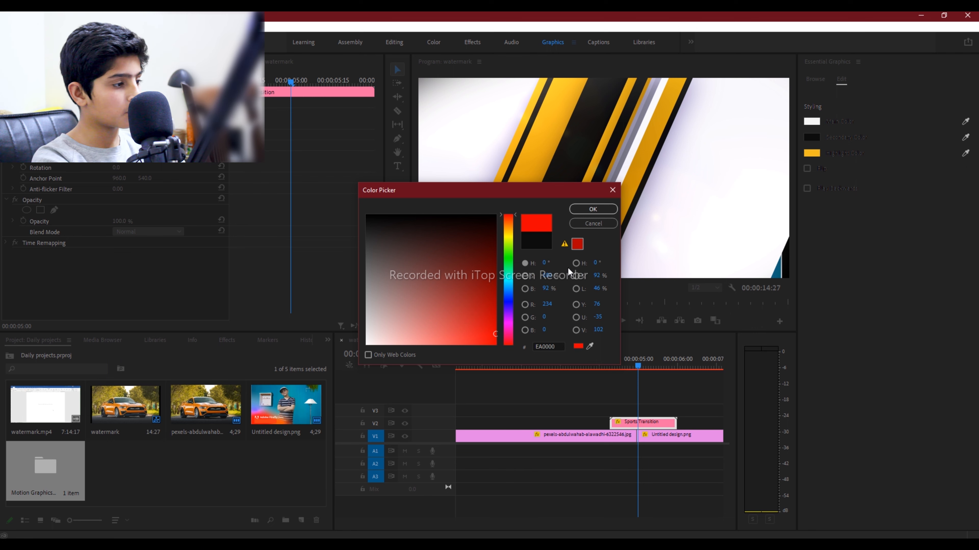
{"action": "left_click", "coordinate": [593, 209]}
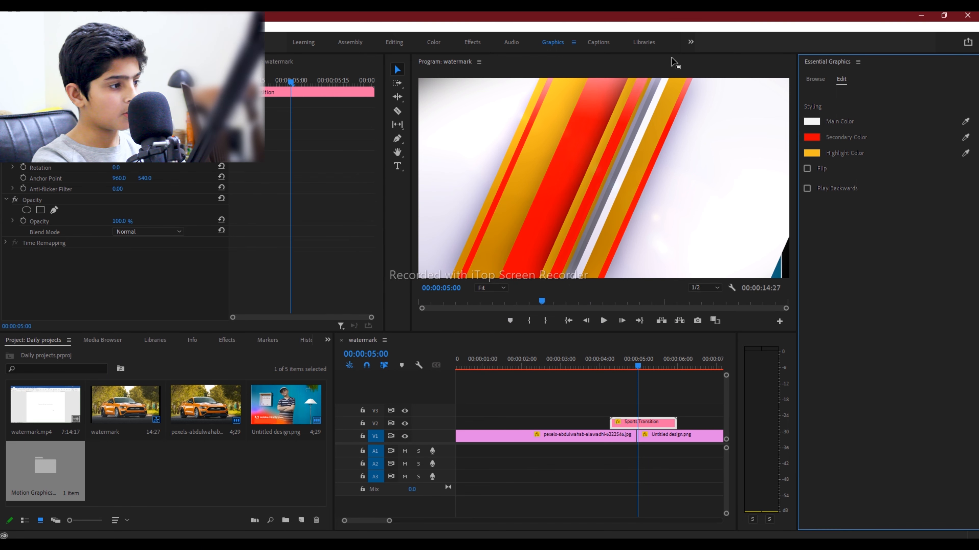
{"action": "left_click", "coordinate": [818, 153]}
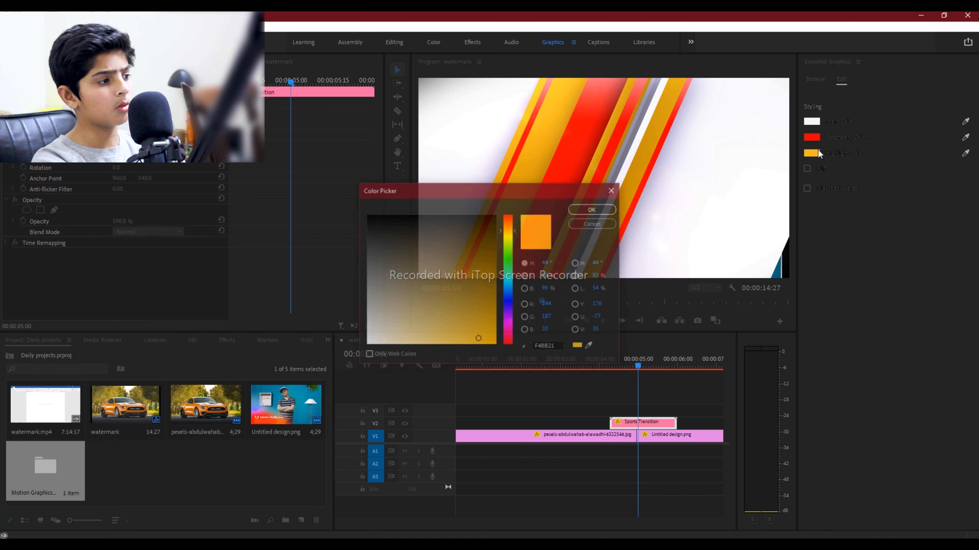
{"action": "left_click", "coordinate": [597, 211]}
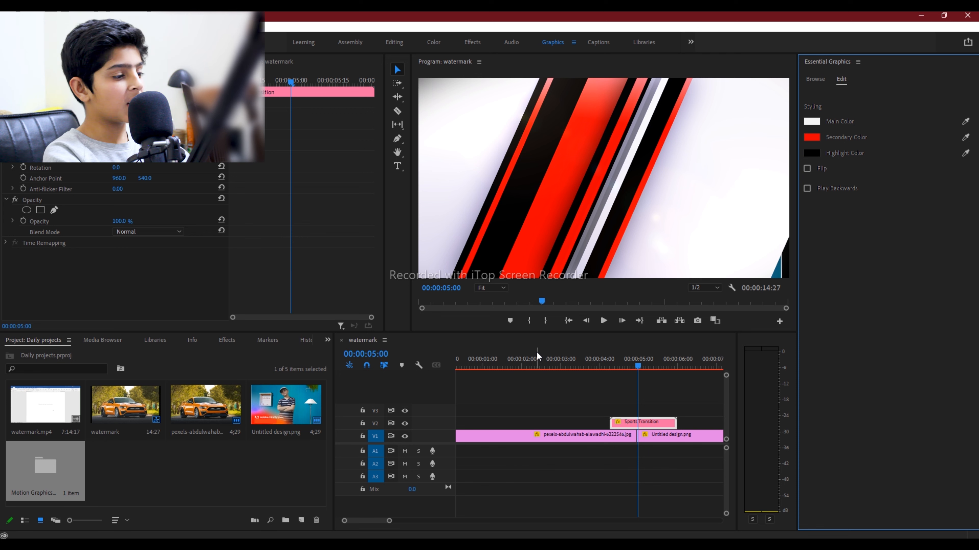
- Deselect the transition clip and play the sequence from 00:00:03:27 to preview the recolored Sports Transition over the first cut
{"action": "left_click", "coordinate": [619, 374]}
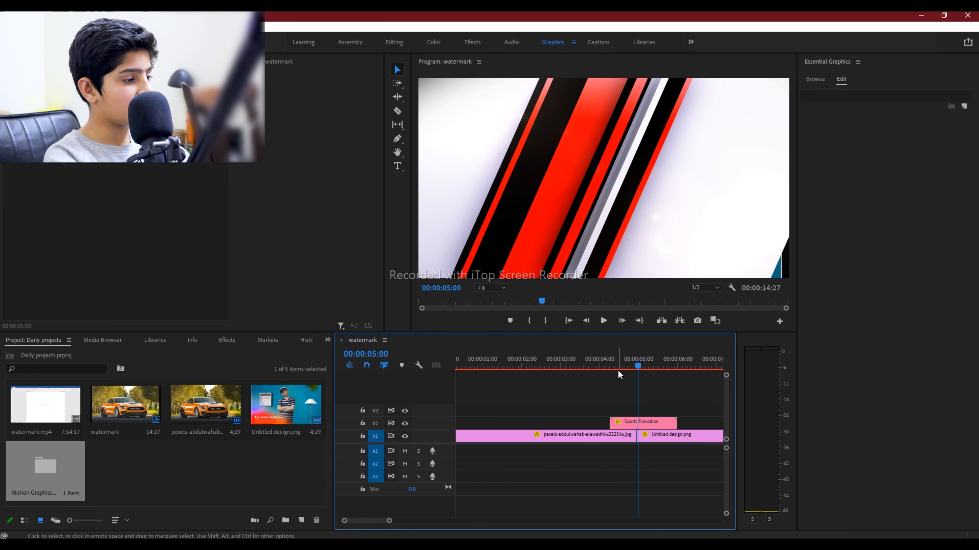
{"action": "left_click", "coordinate": [614, 368]}
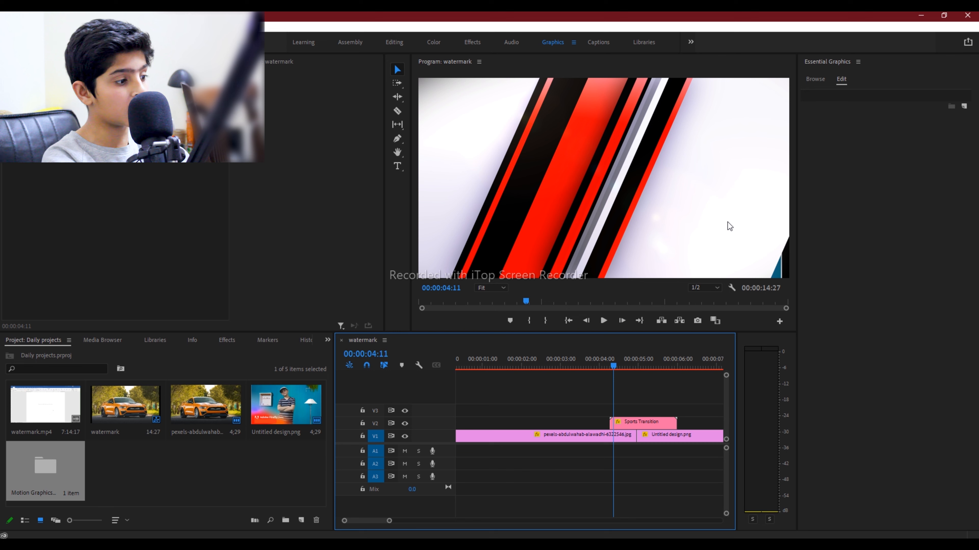
{"action": "left_click", "coordinate": [596, 364]}
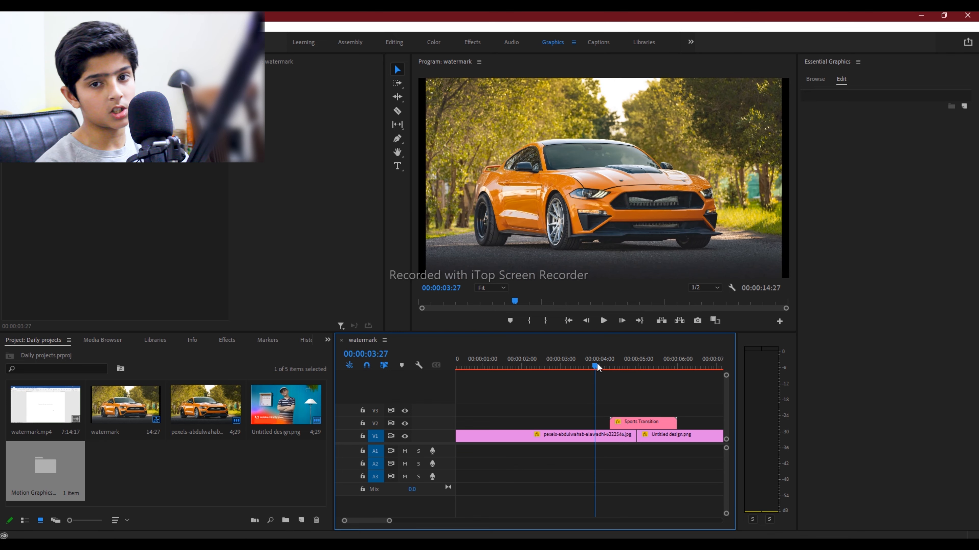
{"action": "key", "text": "space"}
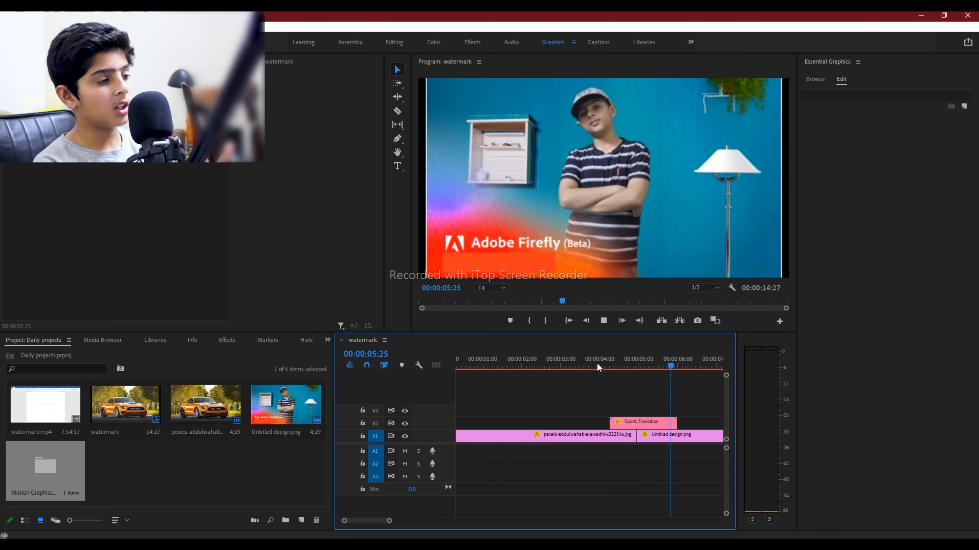
{"action": "key", "text": "space"}
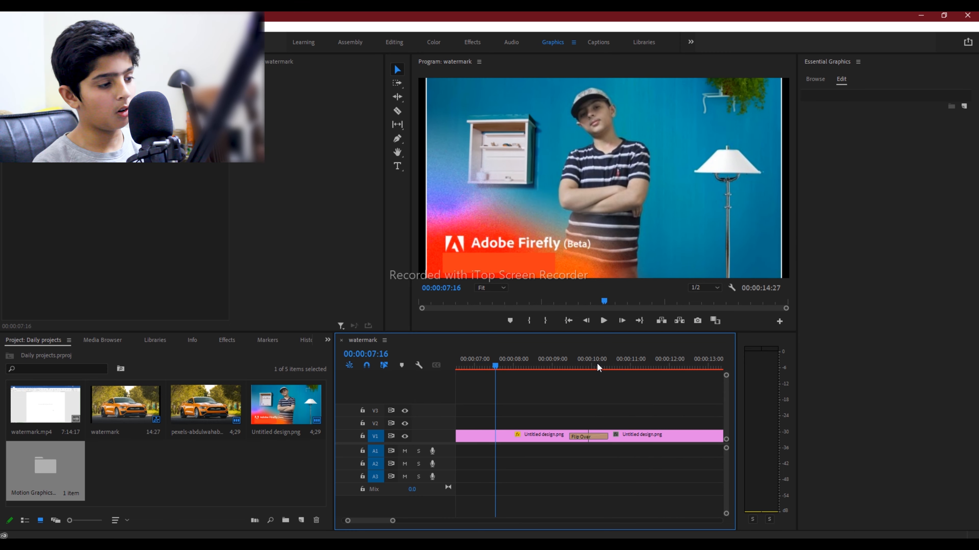
- Return the playhead to 00:00:04:26 and briefly replay the middle of the recolored Sports Transition
{"action": "scroll", "coordinate": [492, 386], "scroll_direction": "up", "scroll_amount": 5}
{"action": "left_click", "coordinate": [484, 361]}
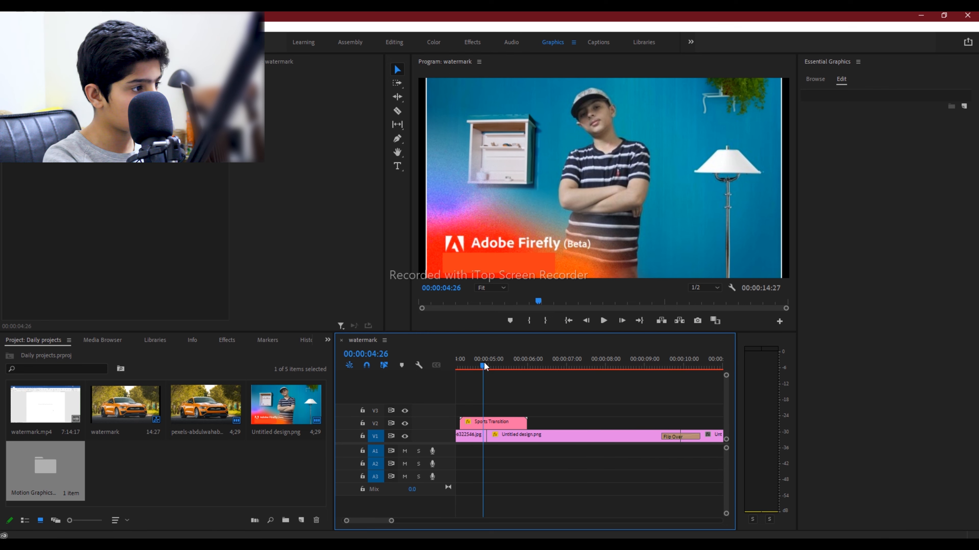
{"action": "key", "text": "space"}
{"action": "key", "text": "space"}
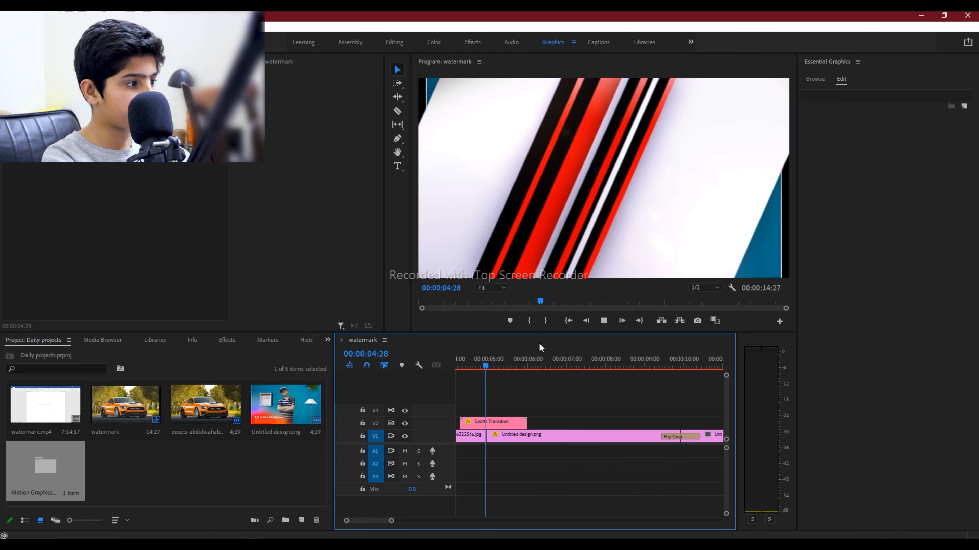